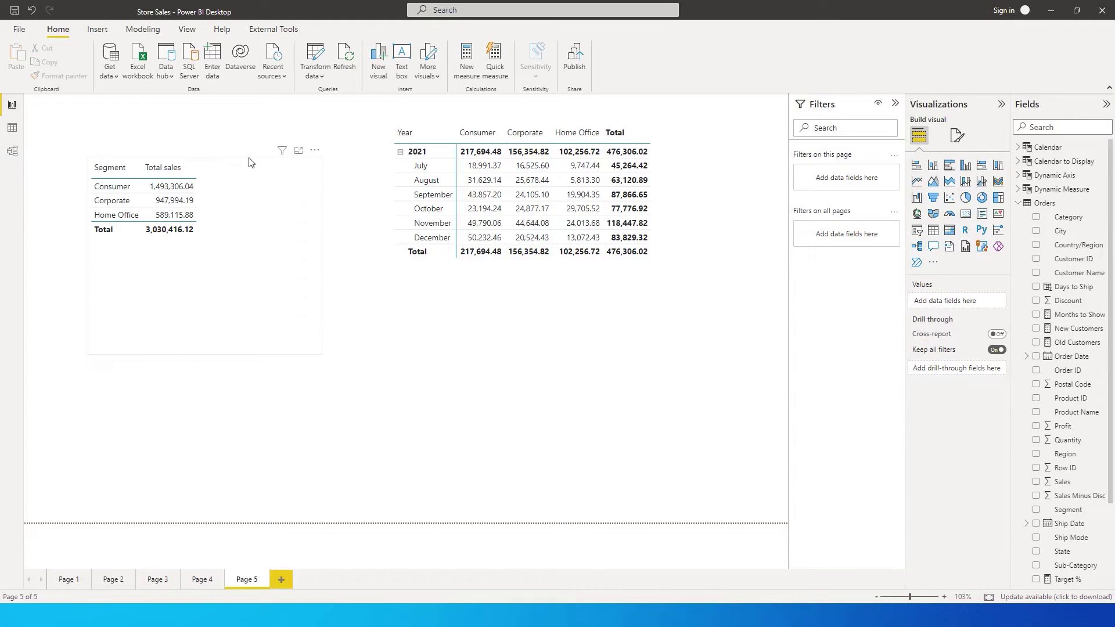
With the Segment sales table selected, add a new blank measure to the Orders table.
click(232, 206)
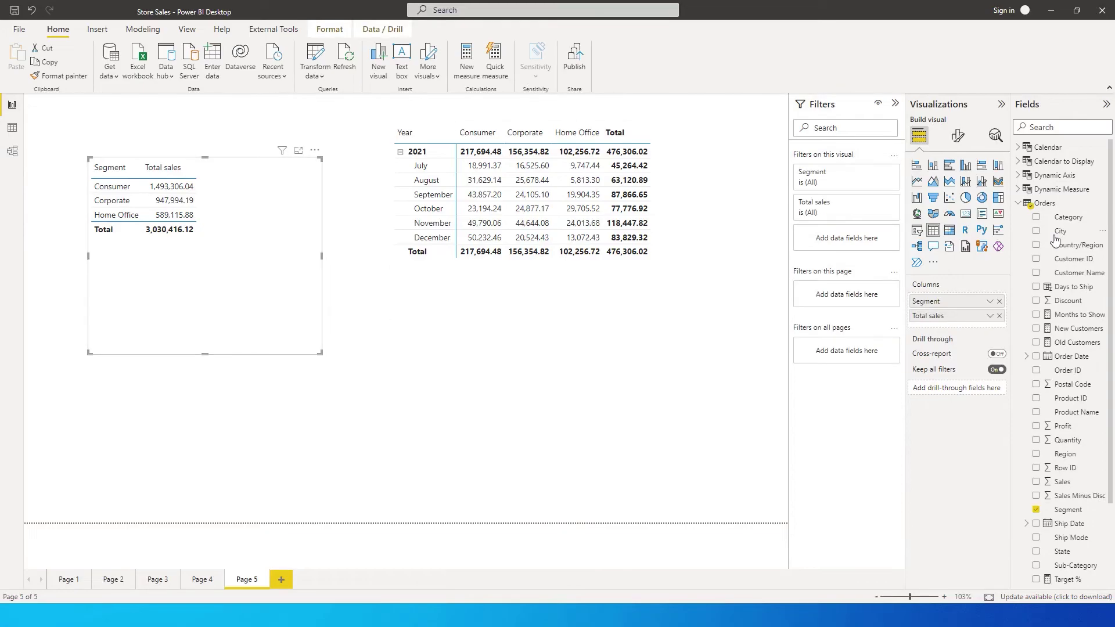
click(1102, 202)
click(379, 160)
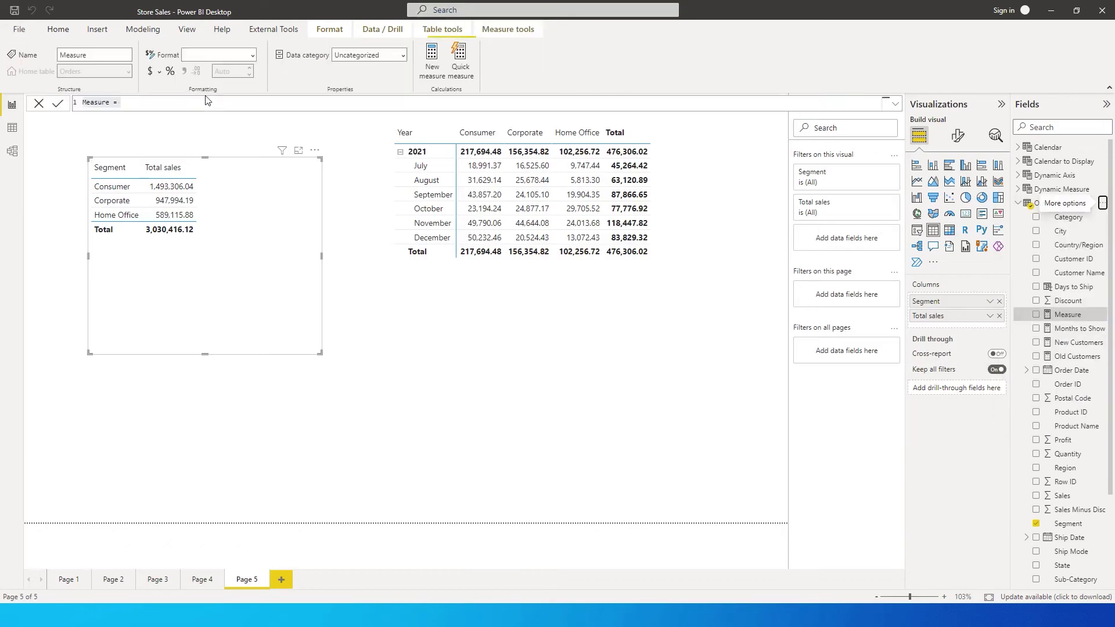
Rename the new measure from 'Measure' to 'Last 3 Months Sales'.
click(160, 112)
click(155, 110)
scroll(161, 111, up, 4)
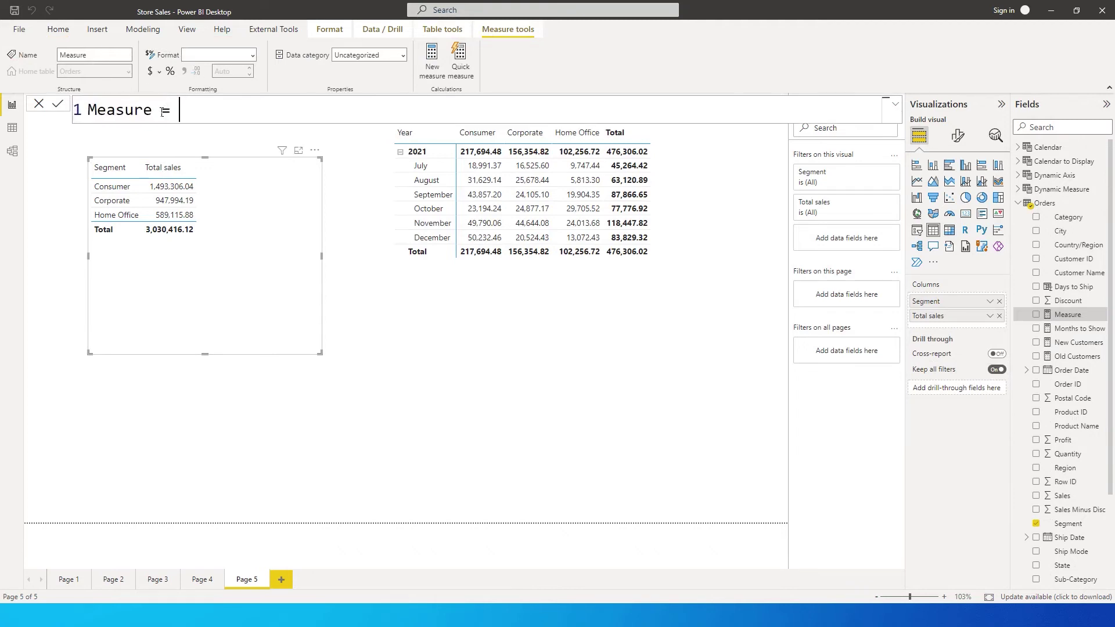
double_click(116, 110)
text(Last)
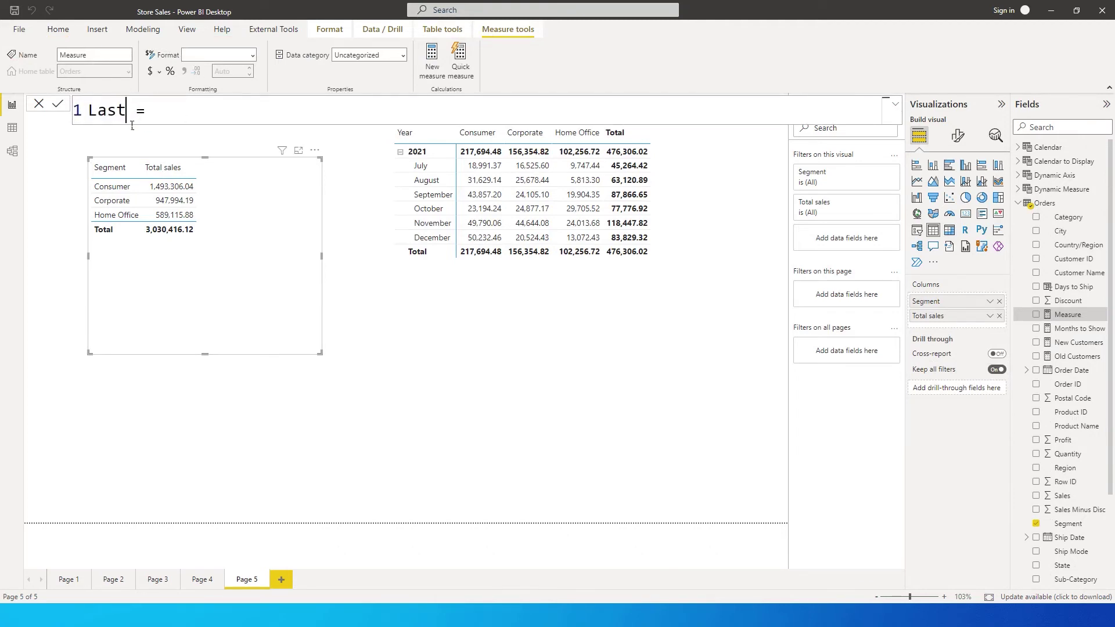
text( 3 Months Sales)
Begin the formula as CALCULATE([Total sales] using autocomplete.
click(321, 122)
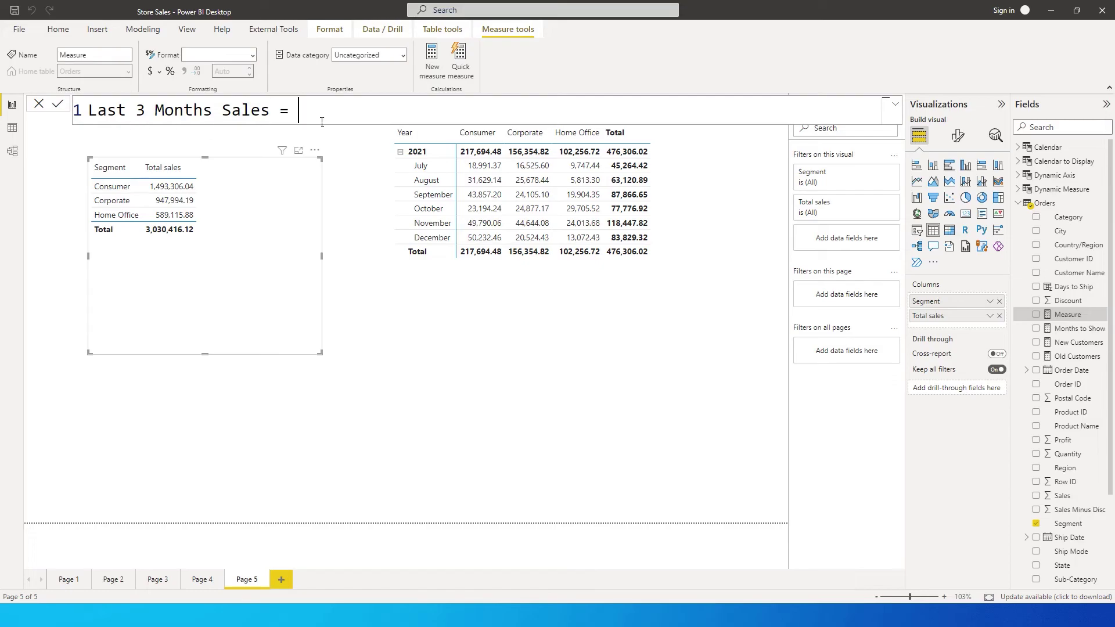
text(CALCULATE()
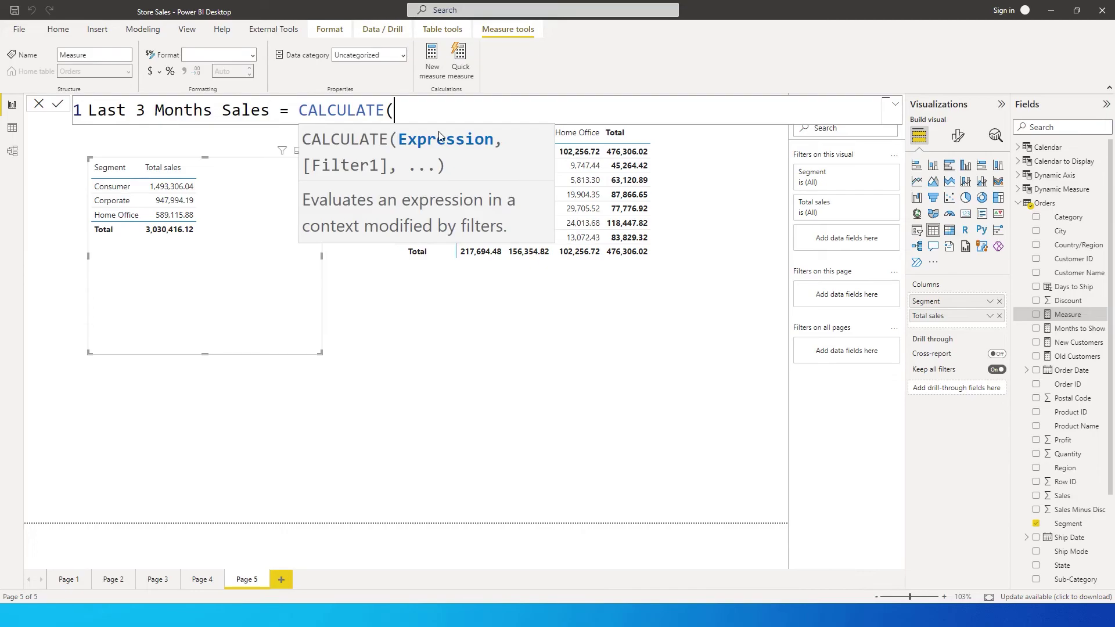
text([Total)
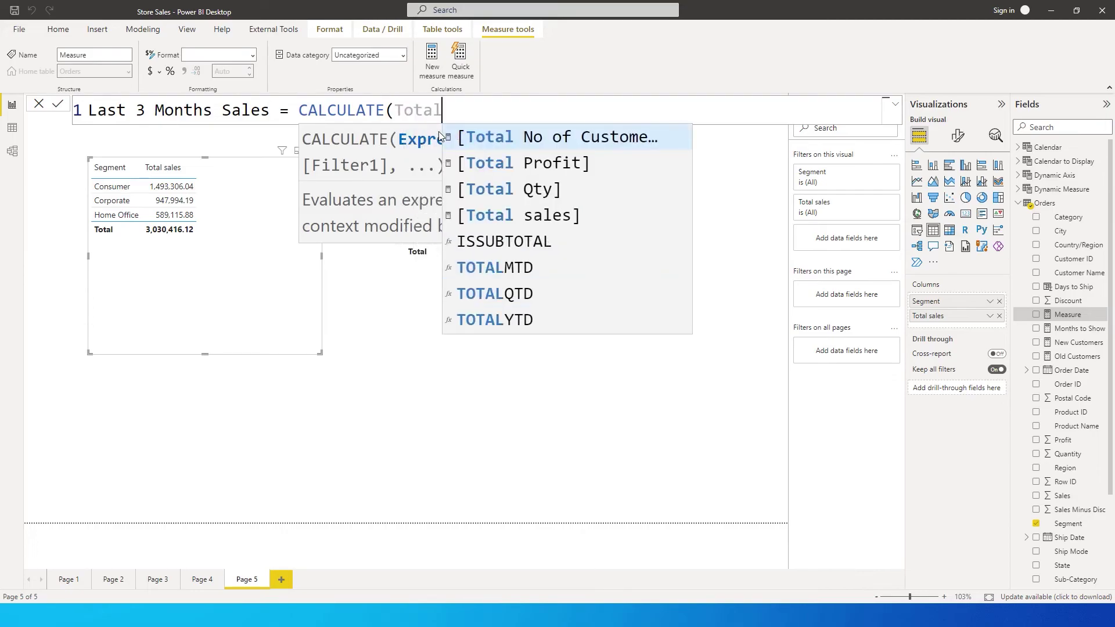
key(Down)
key(Down)
key(Down)
key(Tab)
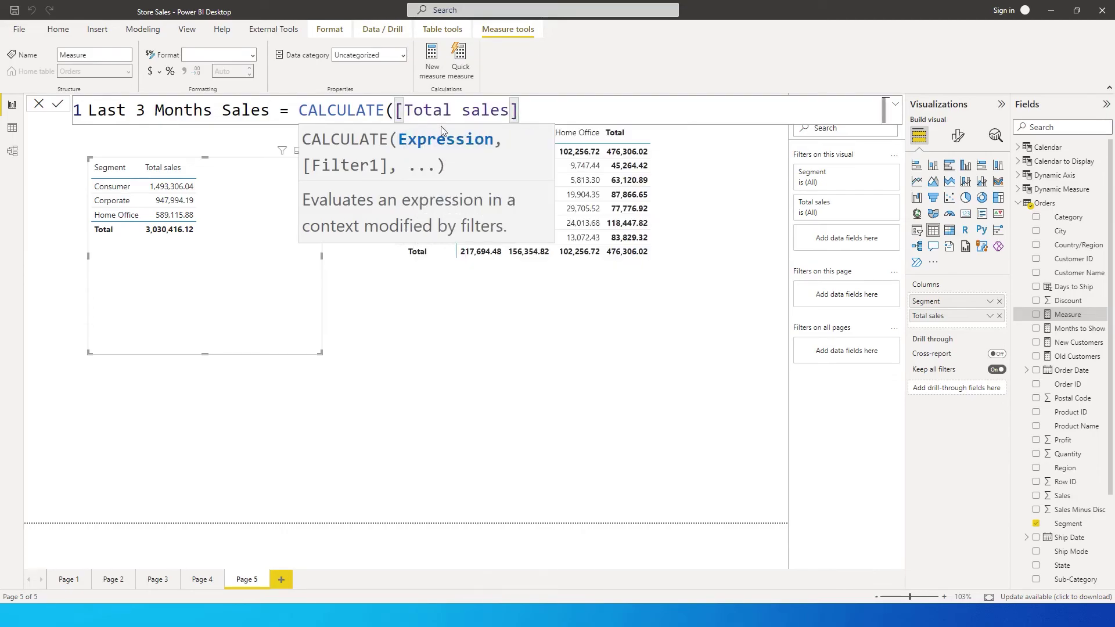
click(539, 110)
click(546, 112)
Add a comma and insert DATESINPERIOD( on a new indented line.
text(,)
key(shift+Return)
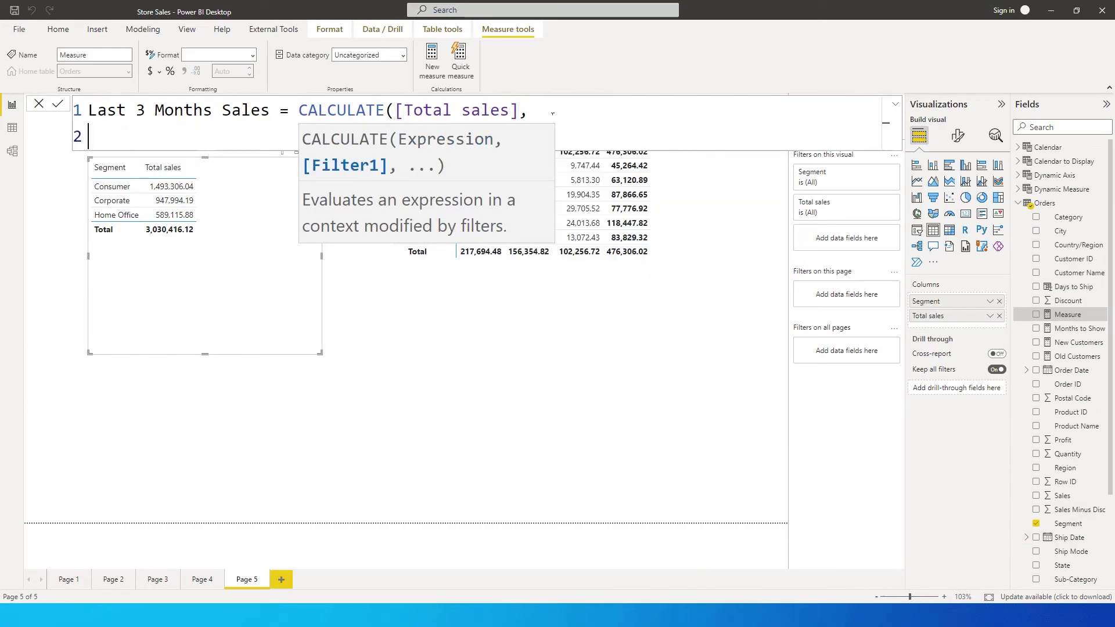
key(Tab)
key(Tab)
key(Tab)
key(Tab)
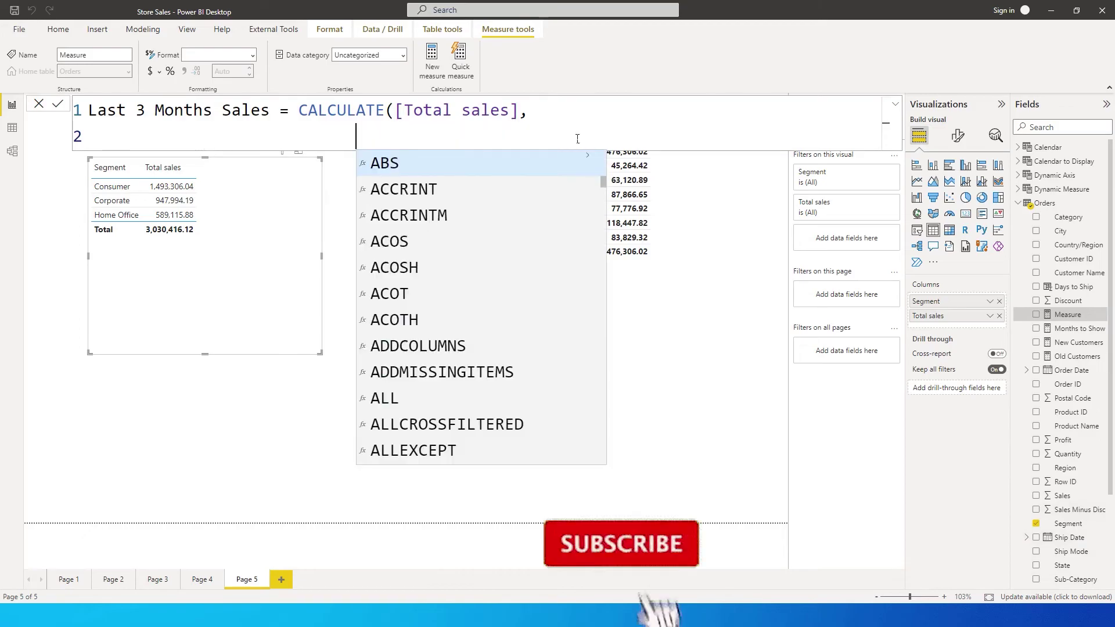
text(dates)
key(Down)
key(Tab)
ctrl+scroll(390, 178, down, 2)
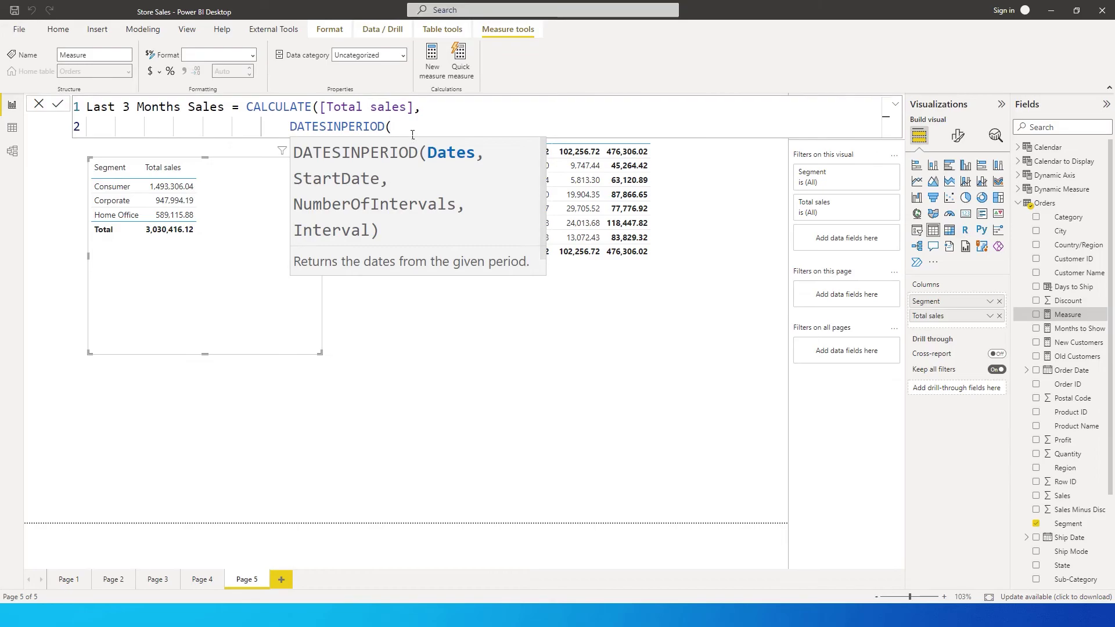
Use Orders[Order Date] as the dates column and start an indented third line.
text(order)
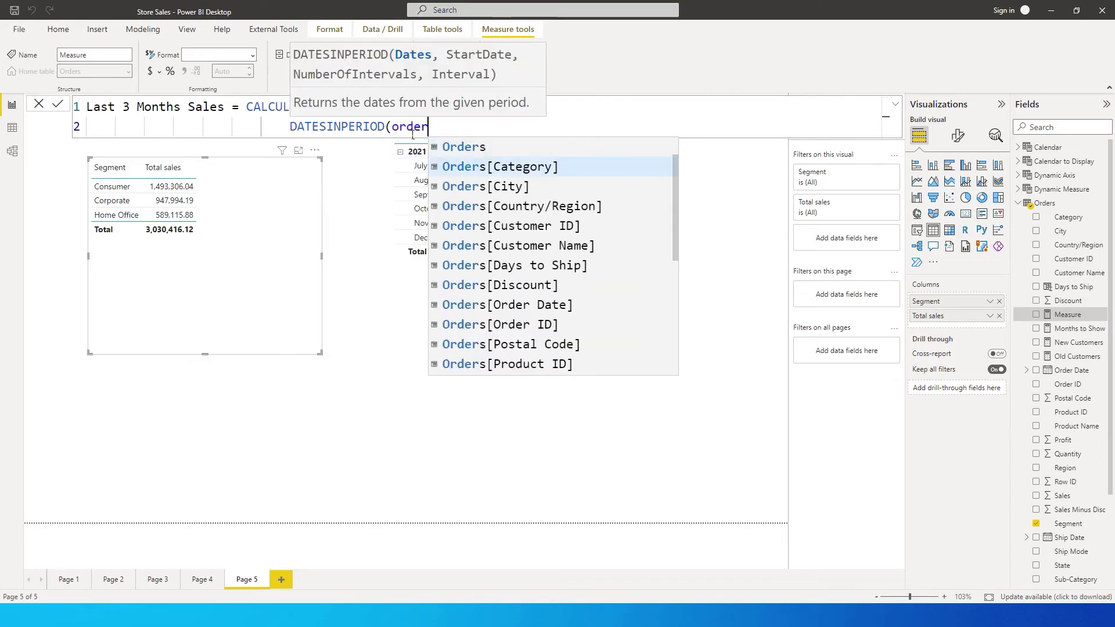
key(Down)
key(Down)
key(Down)
key(Down)
key(Tab)
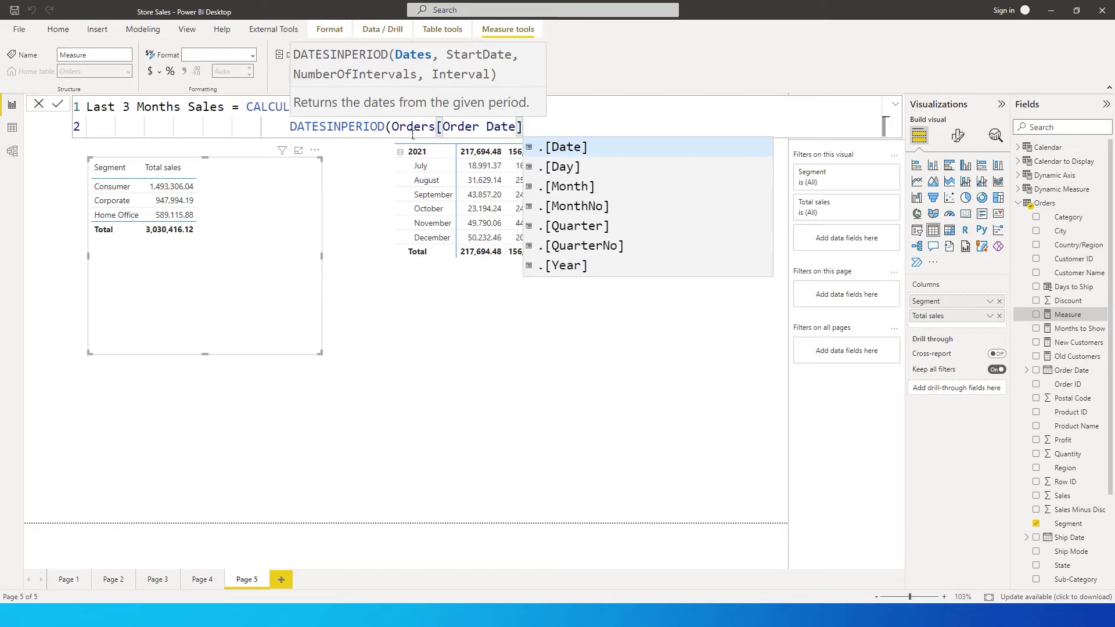
text(,)
key(shift+Return)
key(Tab)
key(Tab)
key(Tab)
key(Tab)
key(Tab)
key(Tab)
key(Tab)
key(Tab)
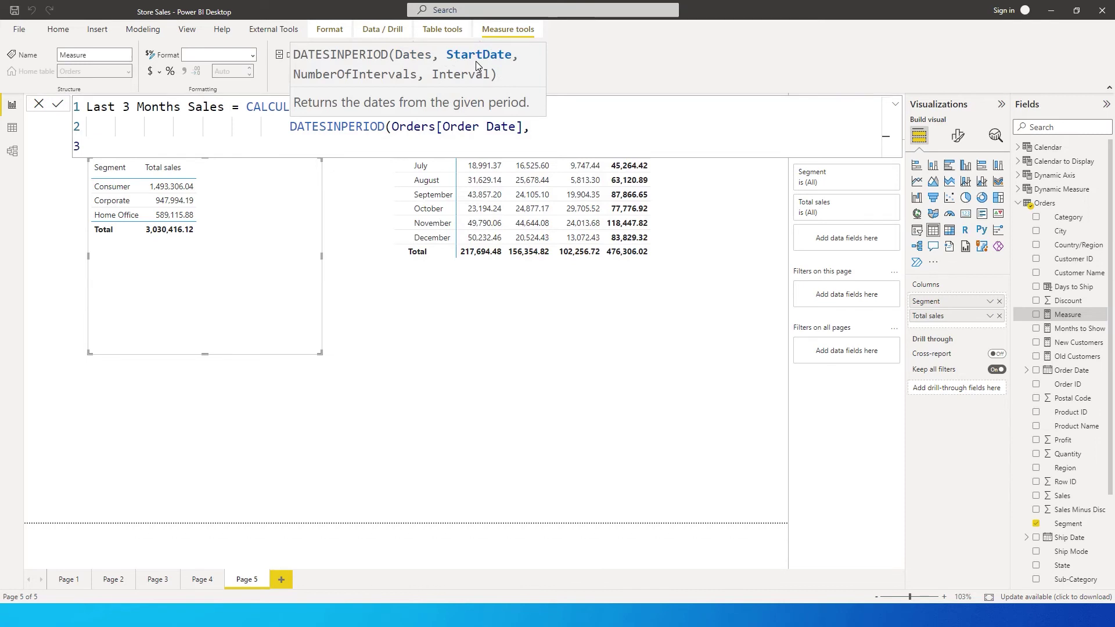
Enter MAX(Orders[Order Date]), as the period's start date, then start an indented fourth line.
text(max)
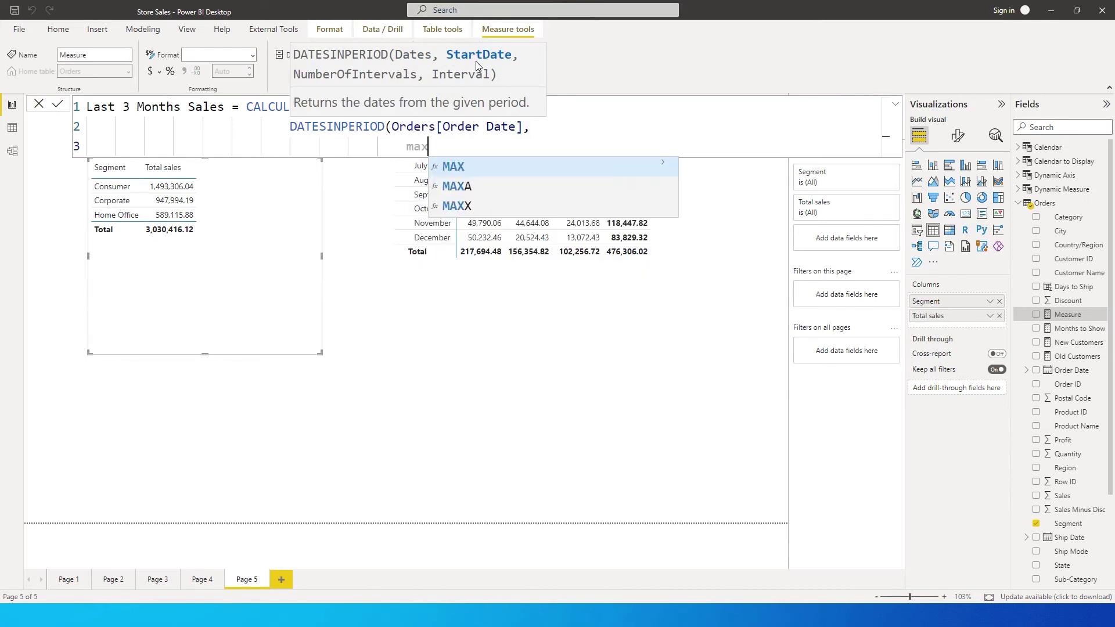
key(Tab)
text(or)
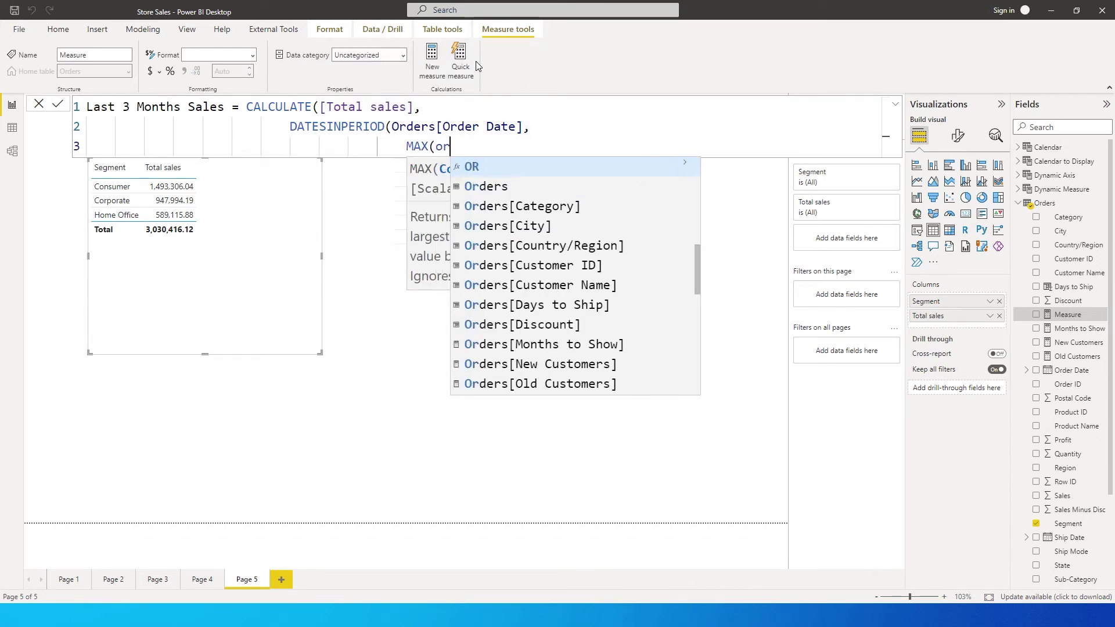
text(der)
key(Down)
key(Down)
key(Down)
key(Down)
key(Down)
key(Down)
key(Down)
key(Down)
key(Down)
key(Down)
key(Down)
key(Tab)
text())
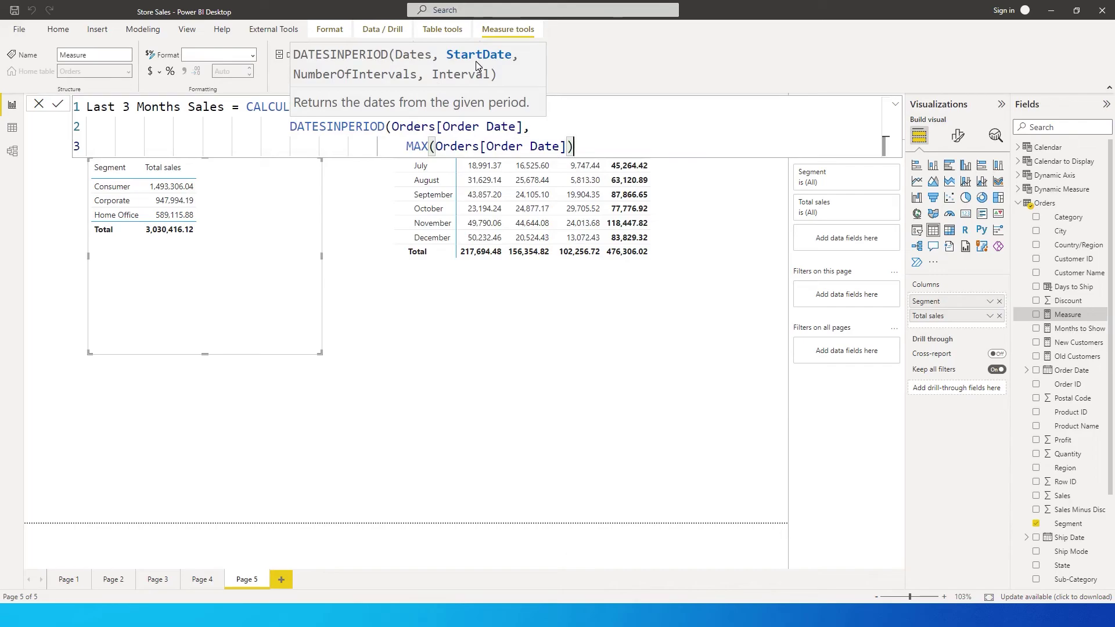
text(,)
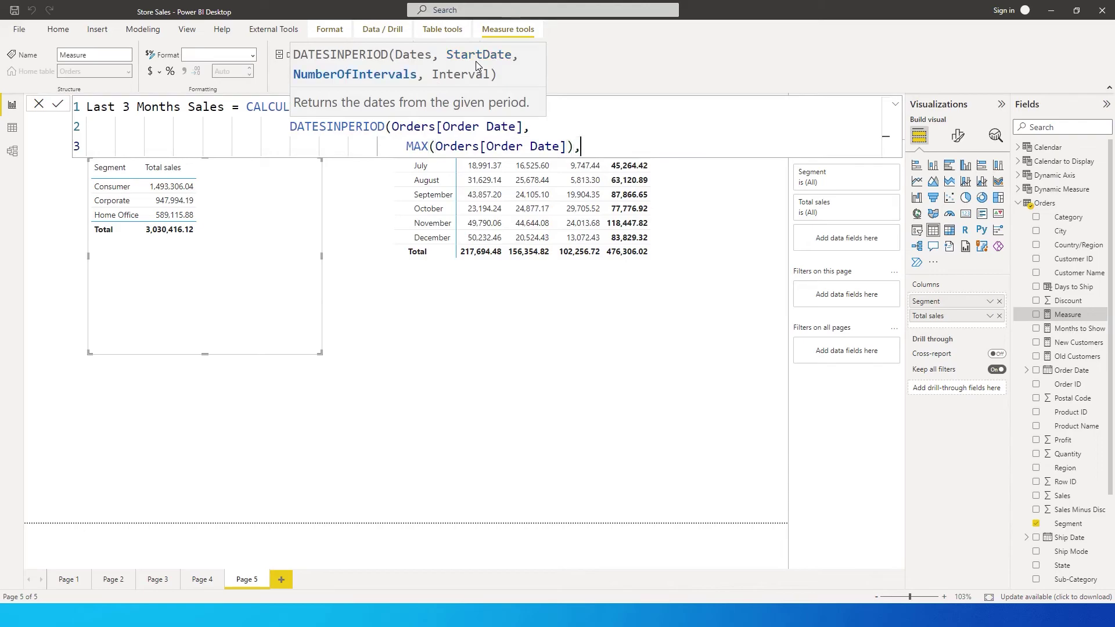
key(shift+Return)
key(Tab)
key(Tab)
key(Tab)
key(Tab)
key(Tab)
key(Tab)
key(Tab)
key(Tab)
key(Tab)
key(Tab)
key(Tab)
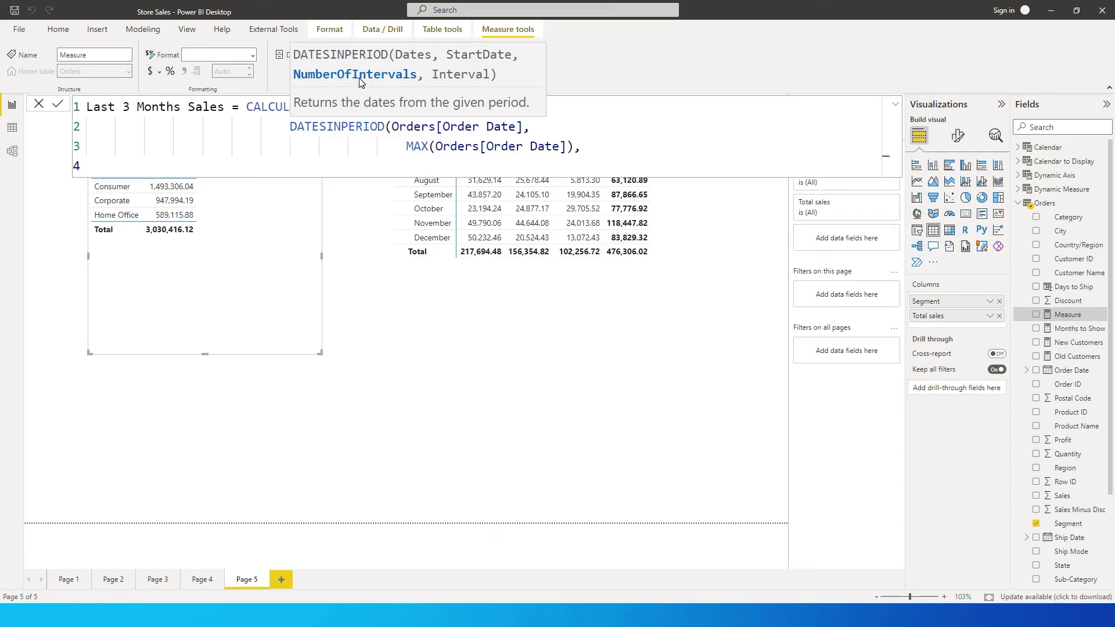
Enter -6 as the number of intervals and start a new line.
text(-3)
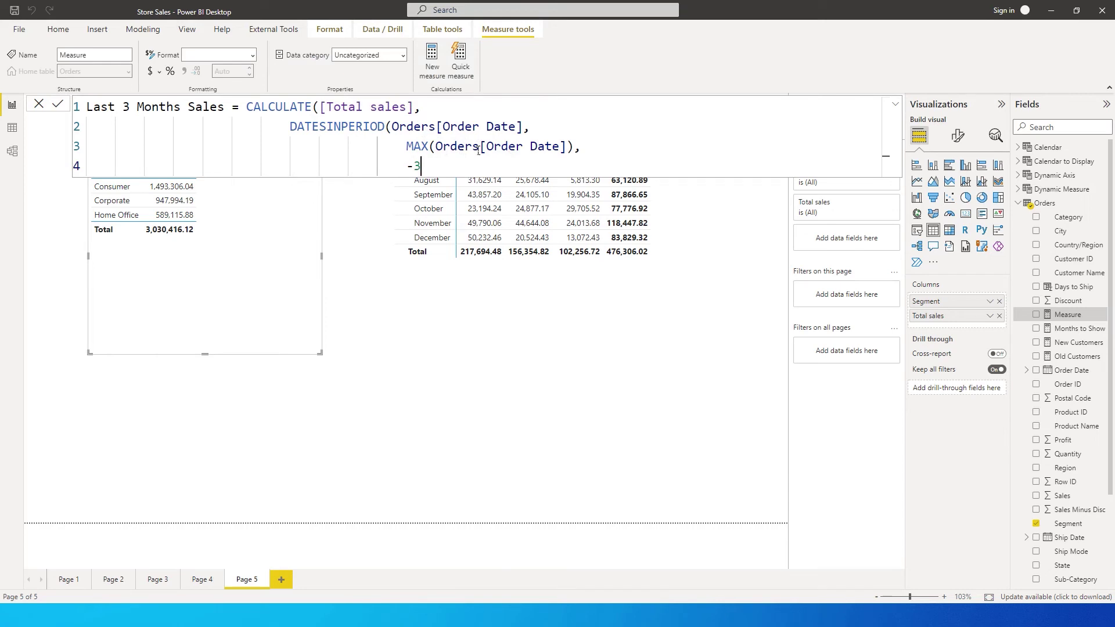
key(BackSpace)
text(6)
text(,)
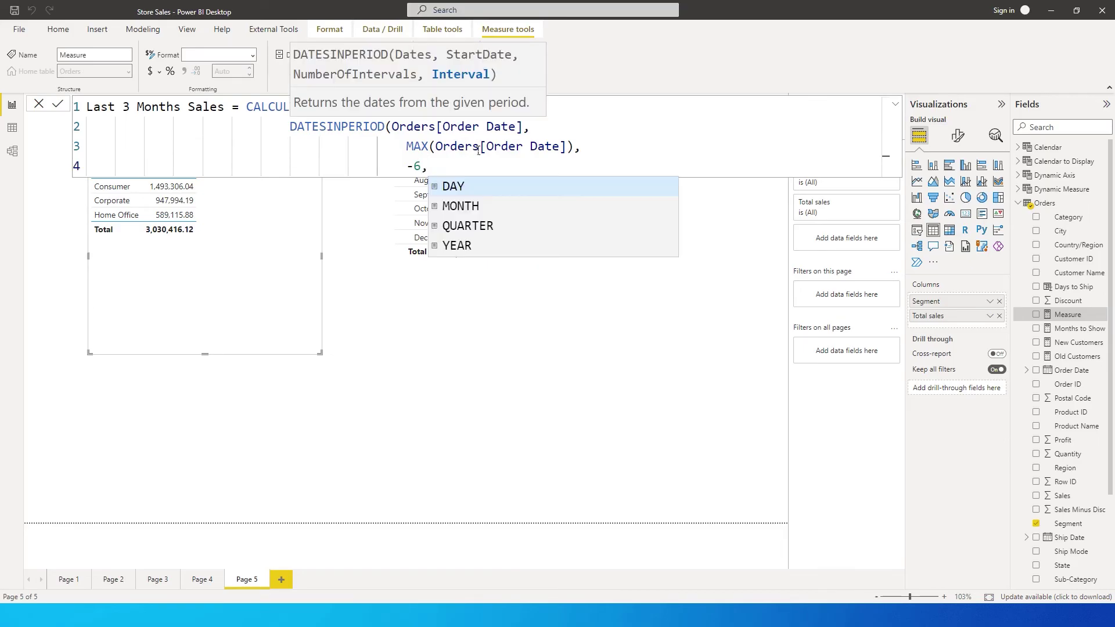
key(shift+Return)
key(Tab)
key(Tab)
key(Tab)
key(Tab)
key(Tab)
key(Tab)
key(Tab)
key(Tab)
key(Tab)
key(Tab)
key(Tab)
key(Tab)
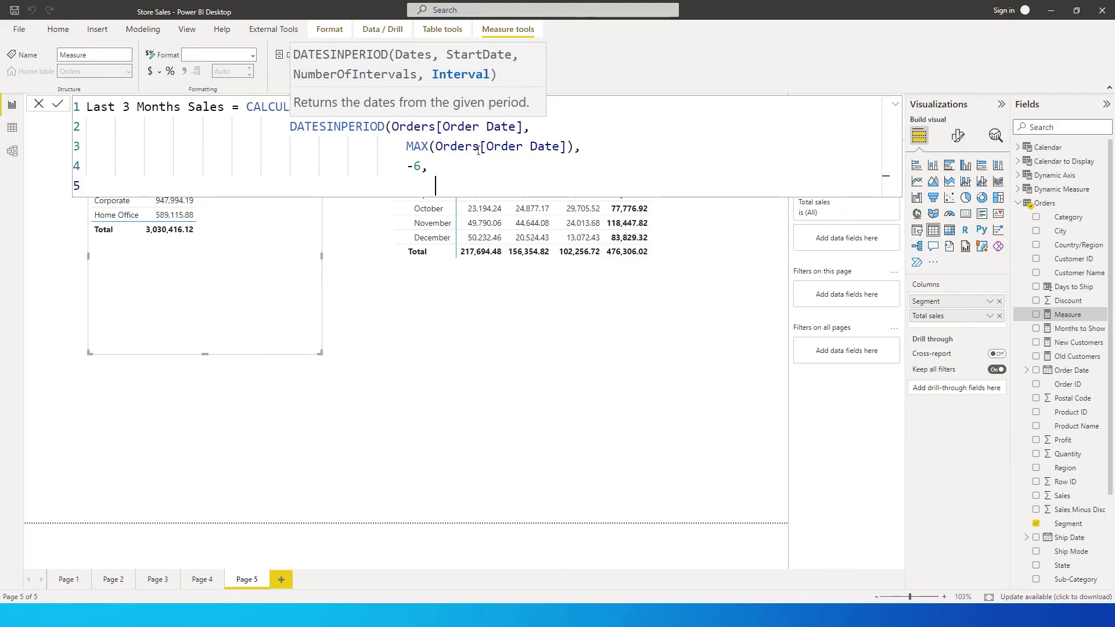
Choose MONTH as the interval, close both brackets and commit the measure.
key(BackSpace)
text(mo)
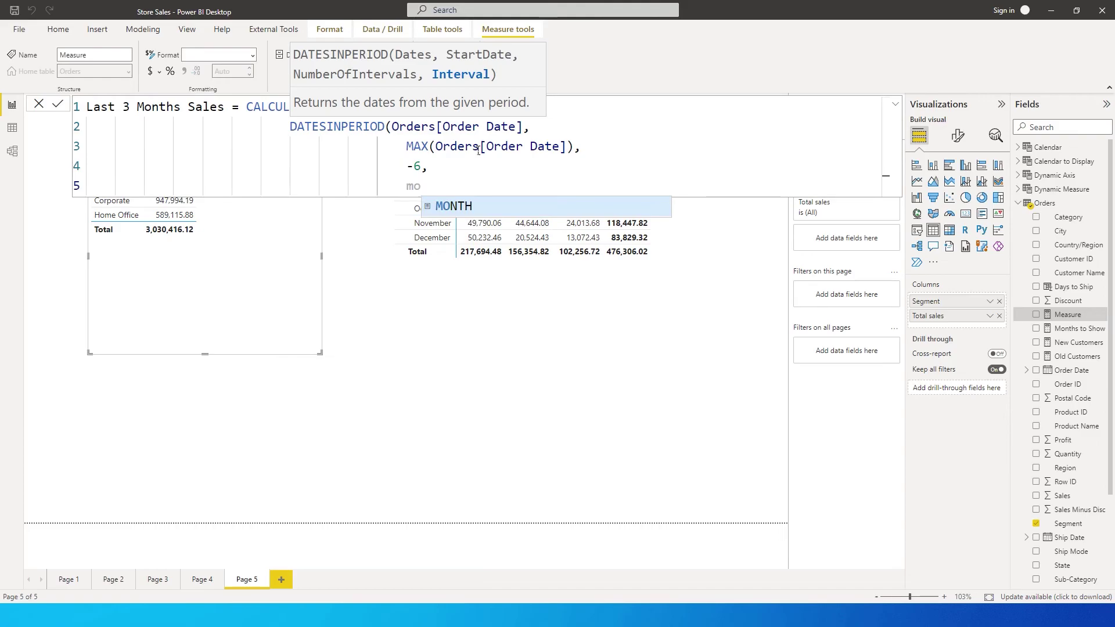
key(BackSpace)
text(d)
key(BackSpace)
text(ye)
key(BackSpace)
key(BackSpace)
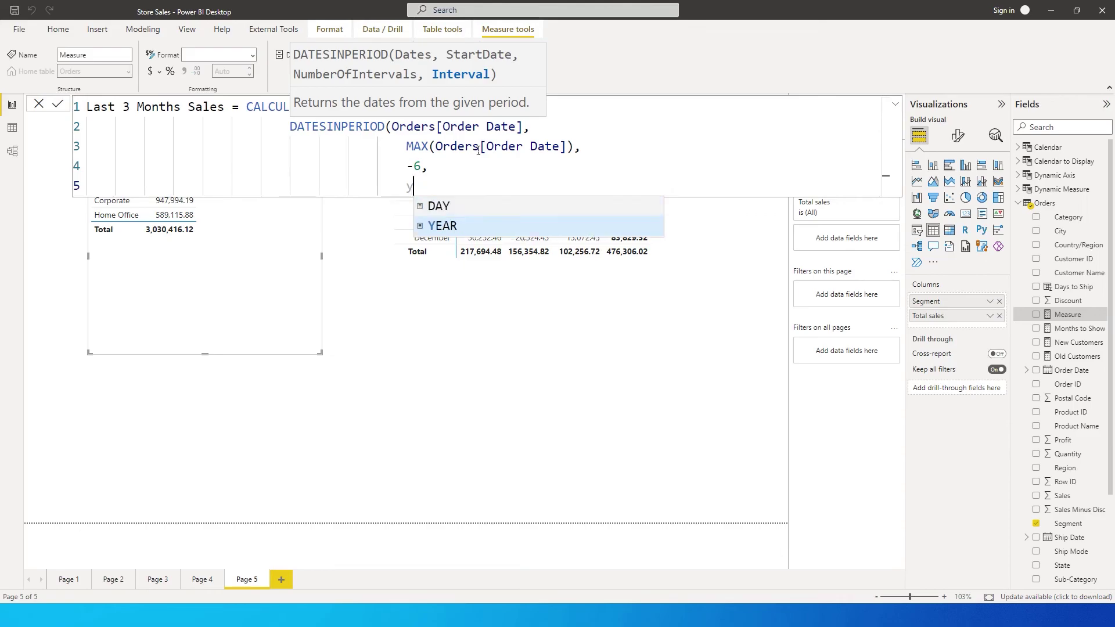
key(Down)
key(Down)
key(Down)
key(Up)
key(Up)
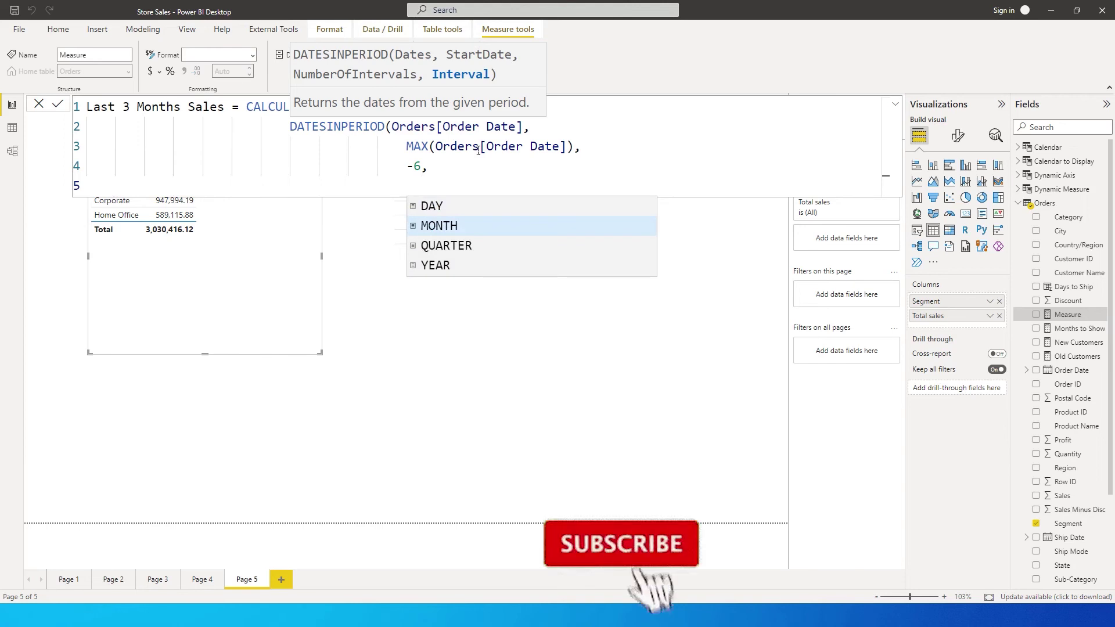
key(Down)
key(Down)
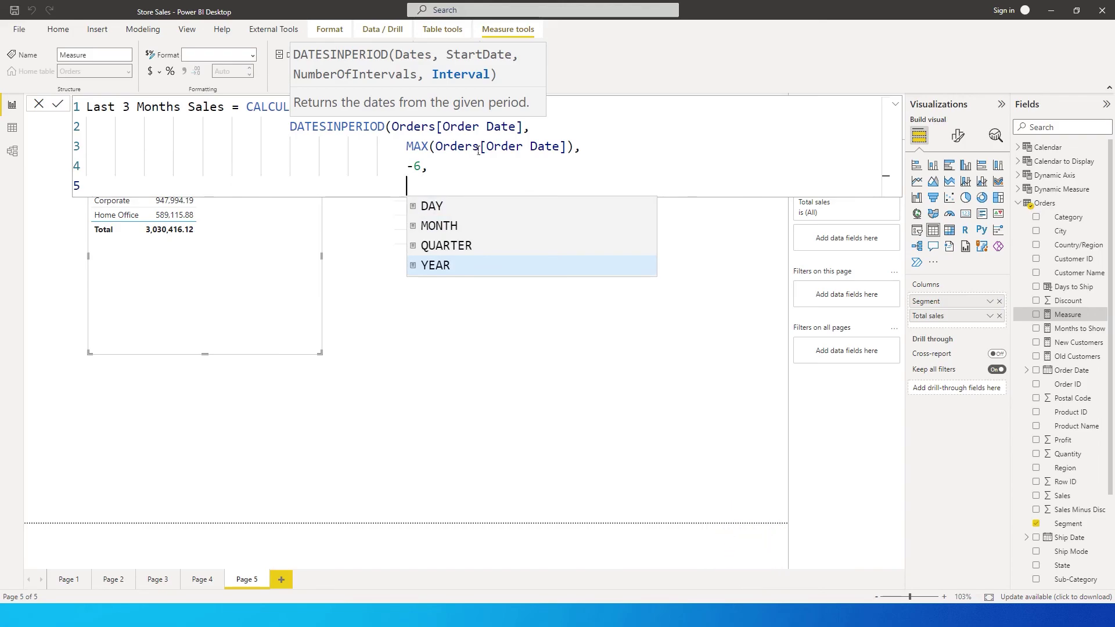
key(Up)
key(Up)
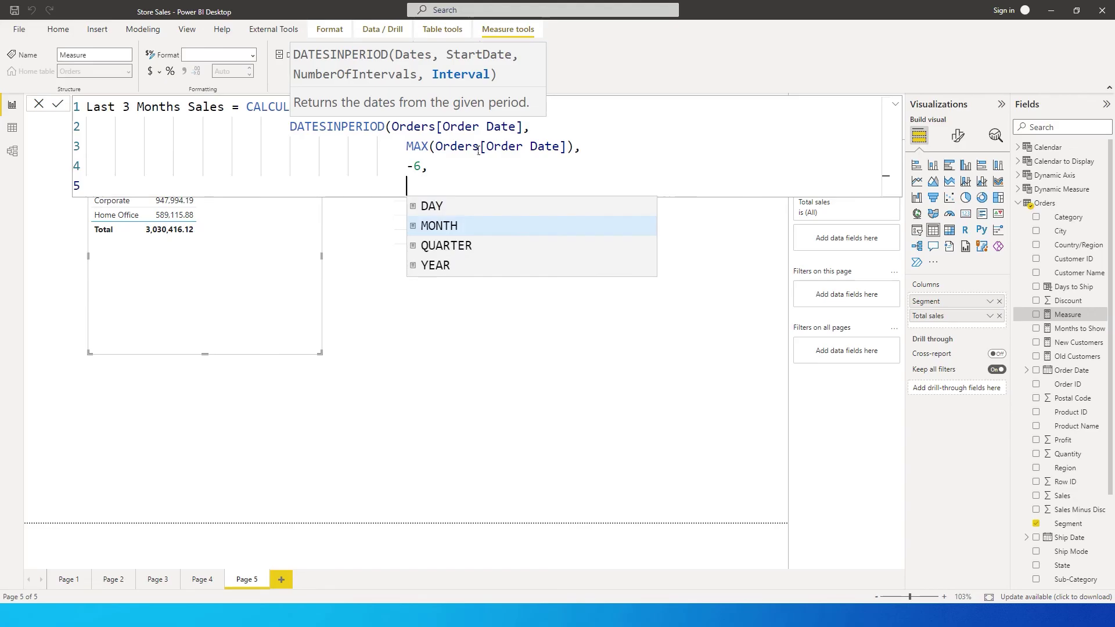
key(Tab)
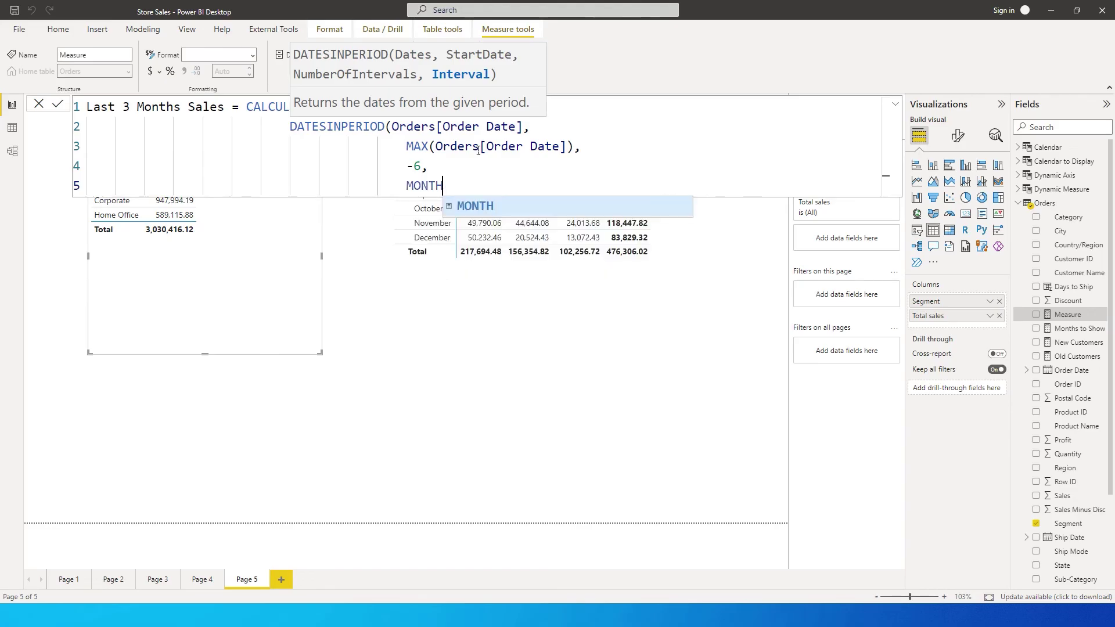
text()))
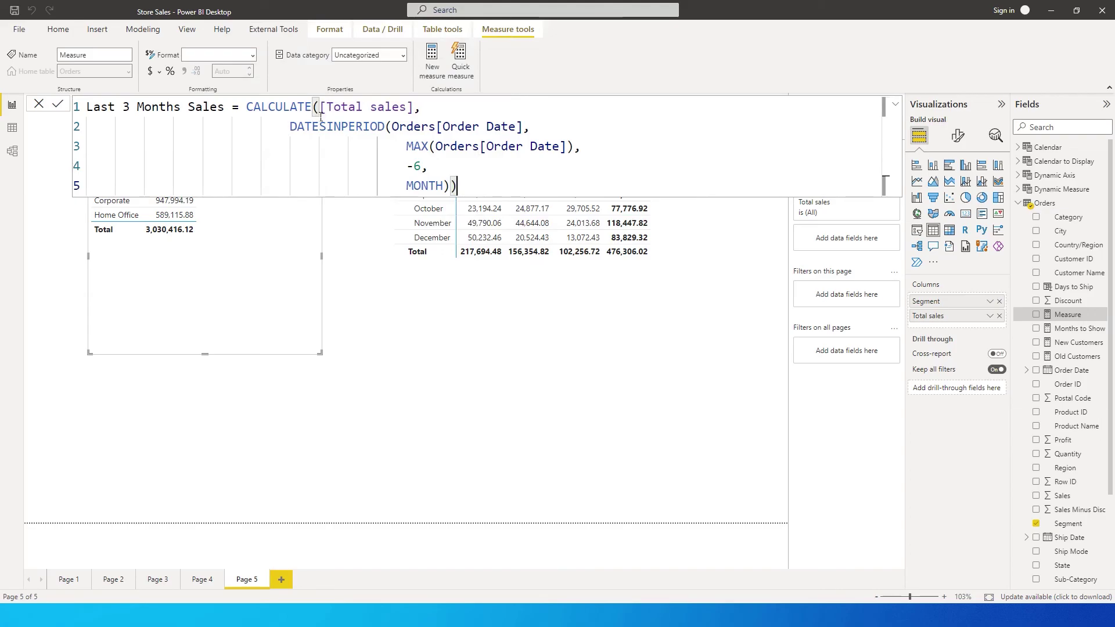
key(Return)
Change the measure name from Last 3 to Last 6 Months Sales, then reselect the Segment table.
click(298, 262)
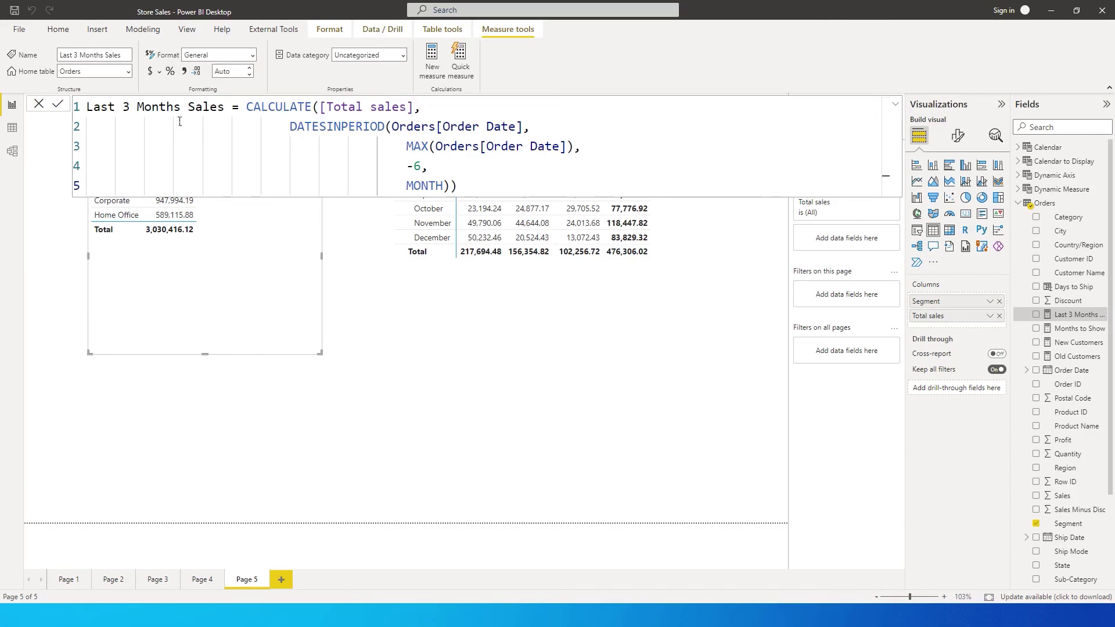
key(BackSpace)
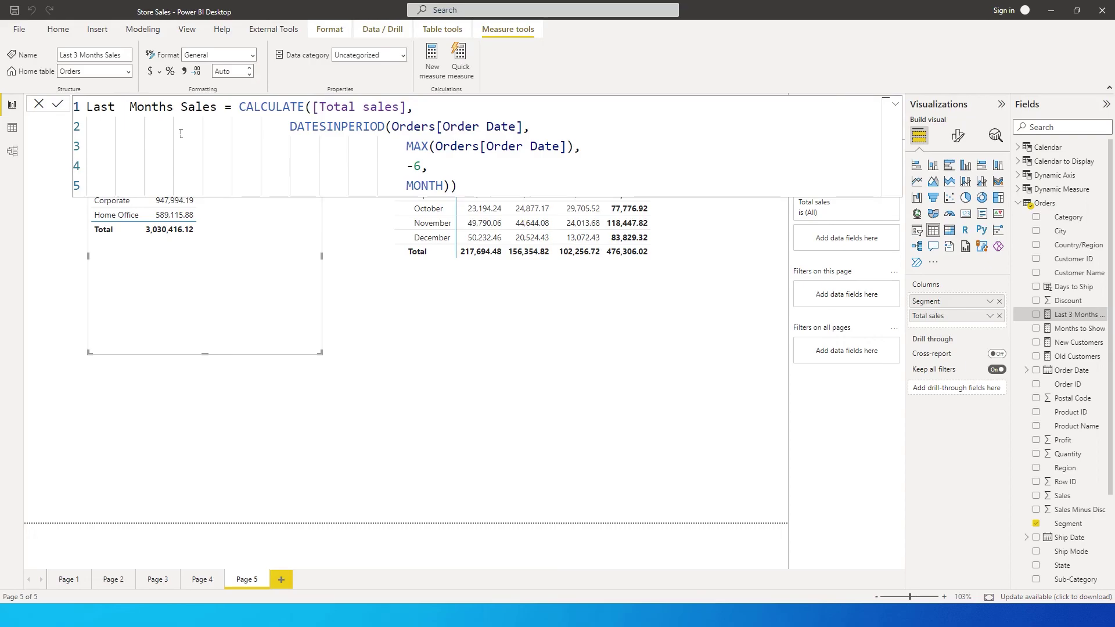
text(6)
key(Return)
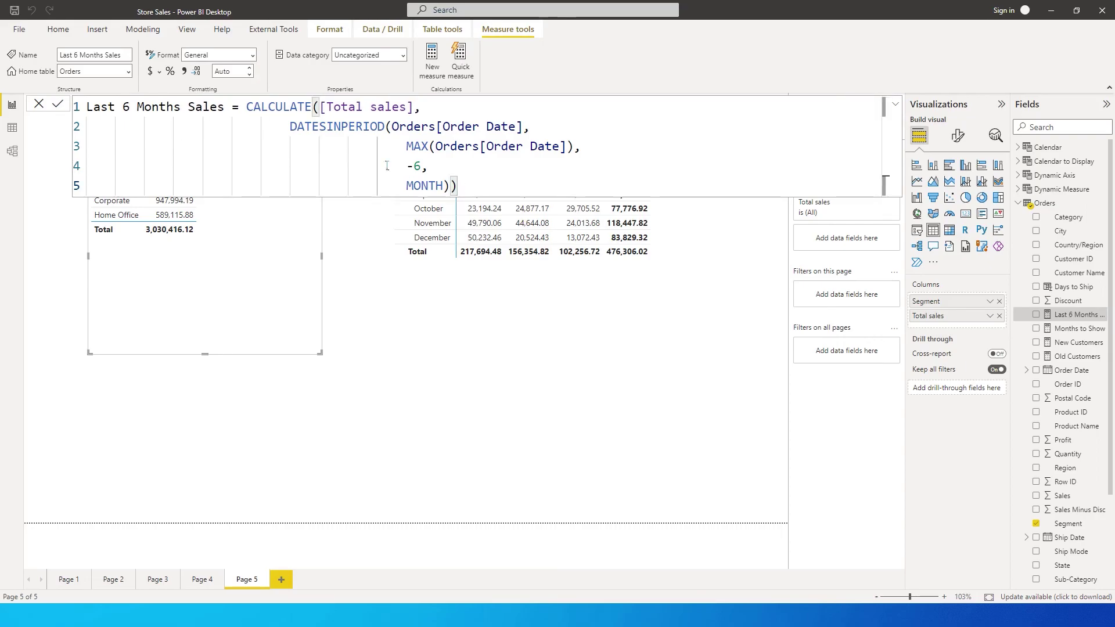
click(406, 365)
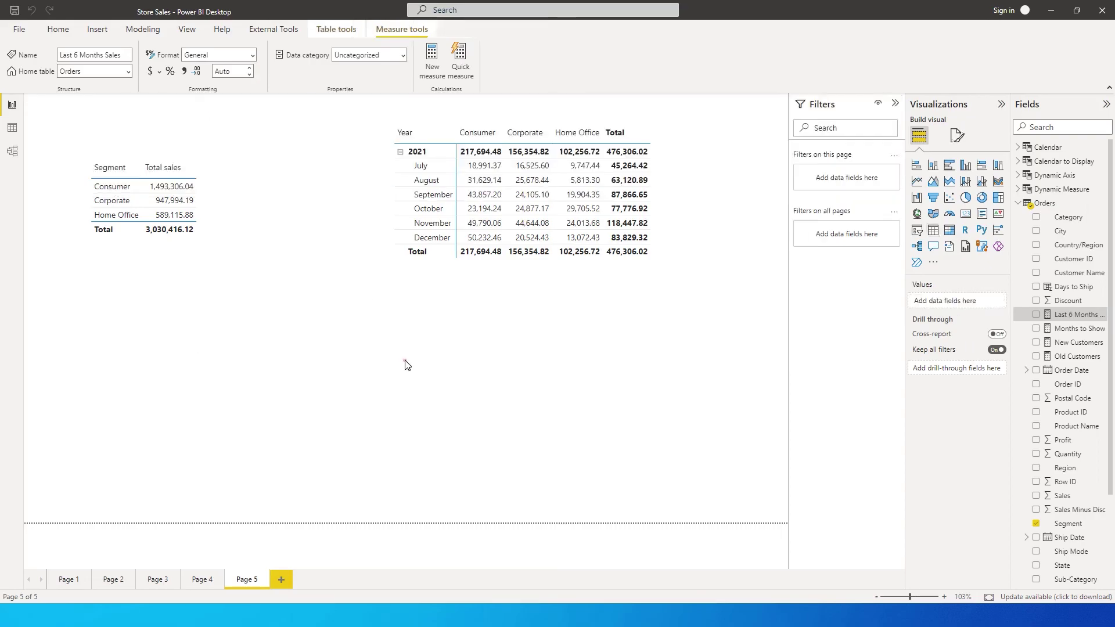
click(249, 266)
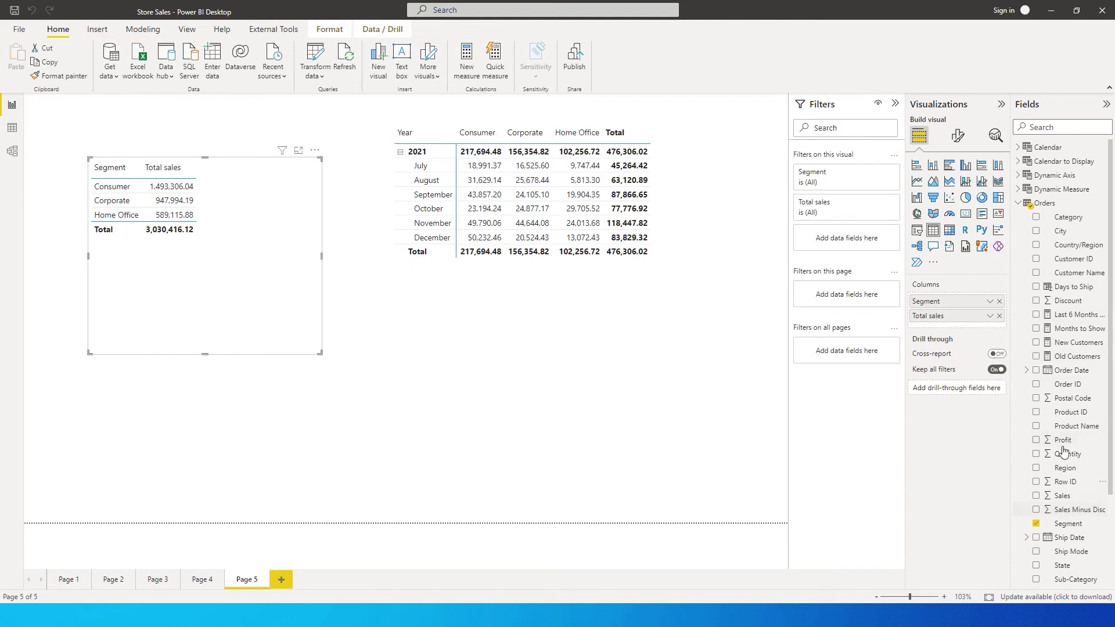
Add Last 6 Months Sales to the Segment table and widen the visual.
drag(1071, 315, 284, 244)
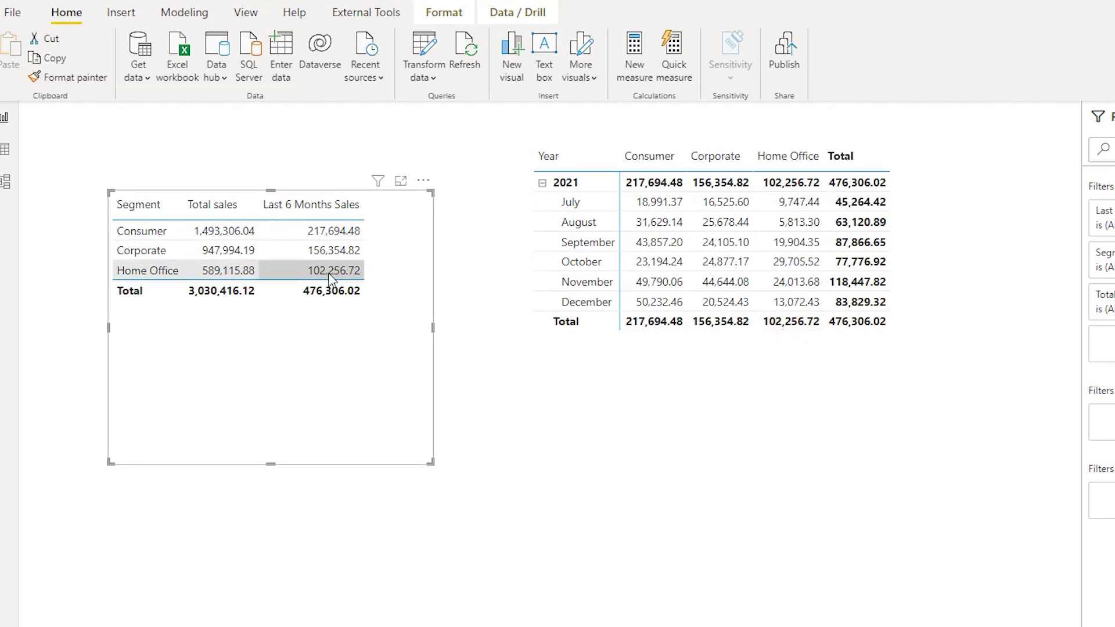
drag(434, 327, 497, 332)
click(427, 327)
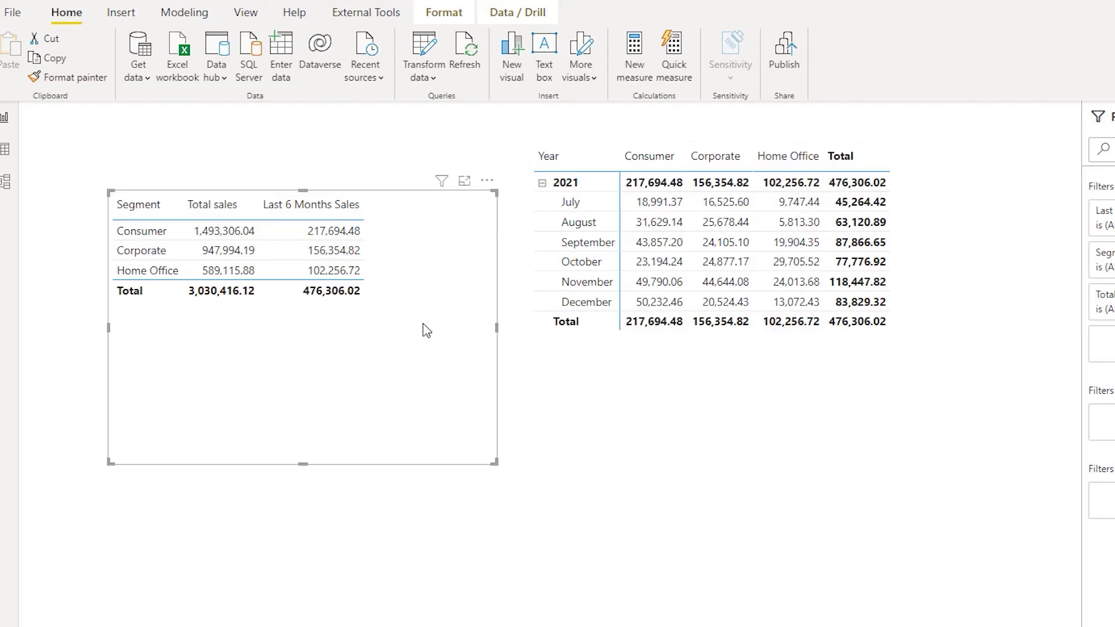
Copy the Last 6 Months Sales formula and paste it into a new measure.
click(714, 229)
key(ctrl+a)
key(ctrl+c)
key(Escape)
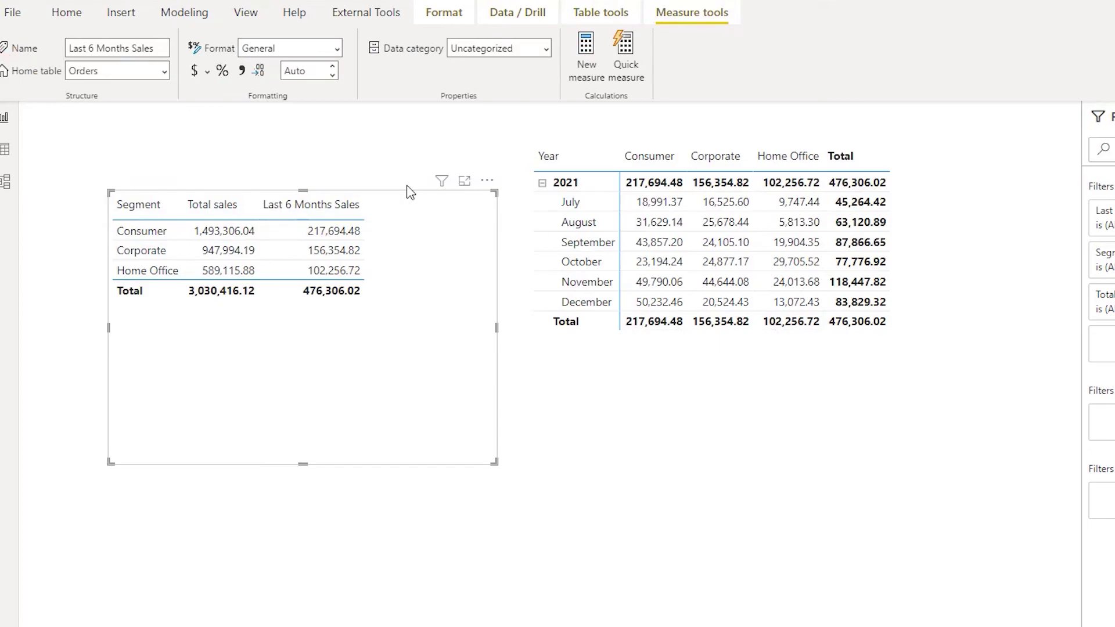
key(ctrl+v)
Rename the copy to Last 3 Months Sales, change -6 to -3 months, and commit it.
click(207, 168)
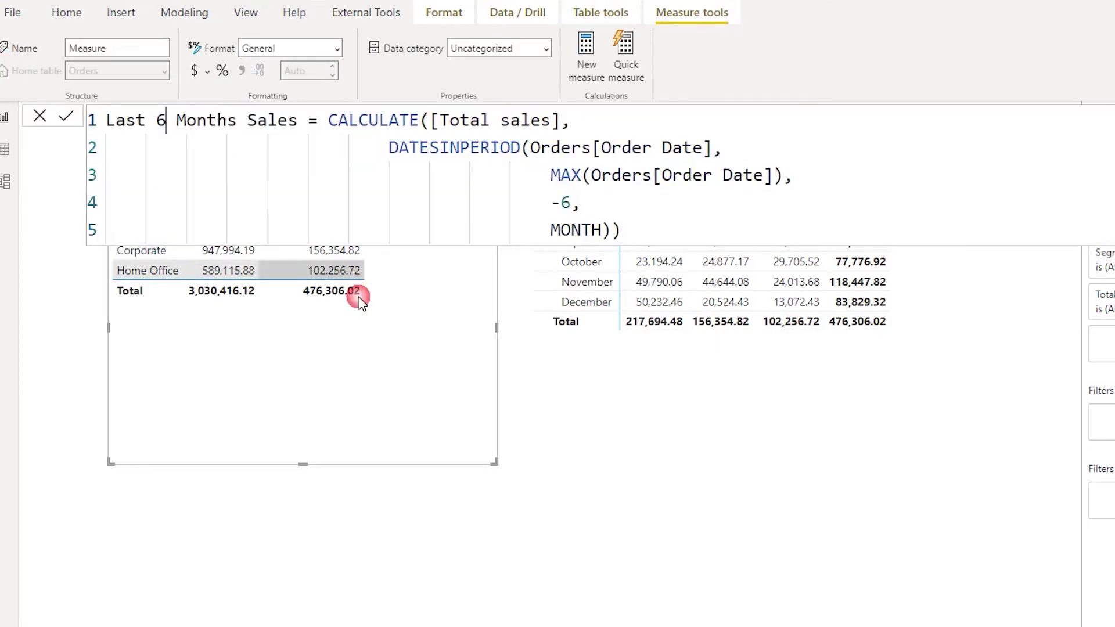
key(BackSpace)
text(3)
click(570, 209)
key(BackSpace)
text(3)
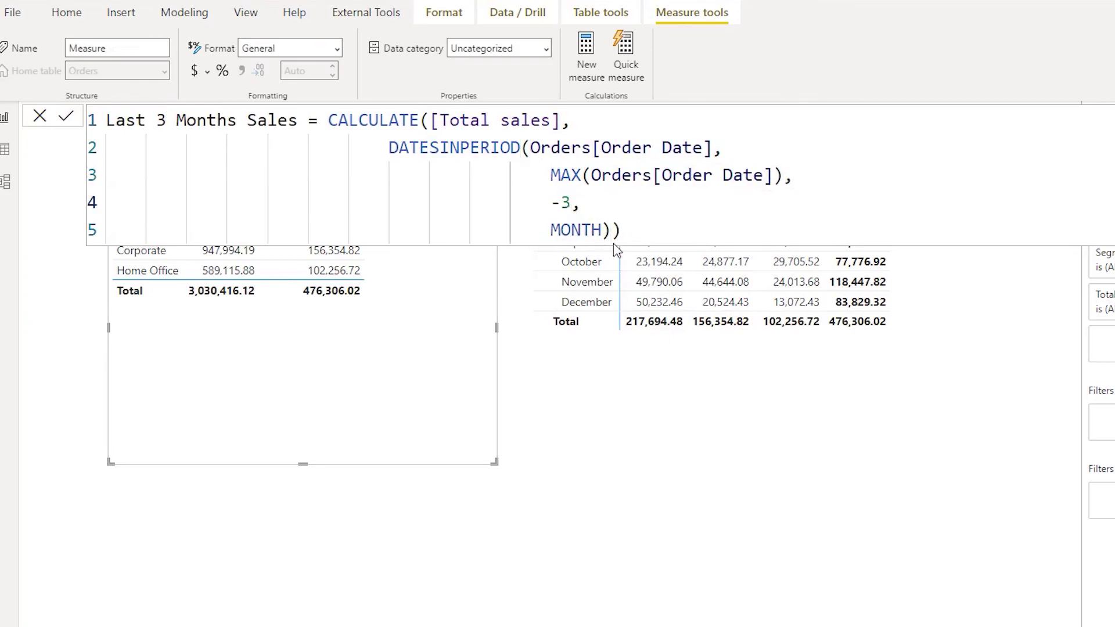
key(Return)
click(619, 229)
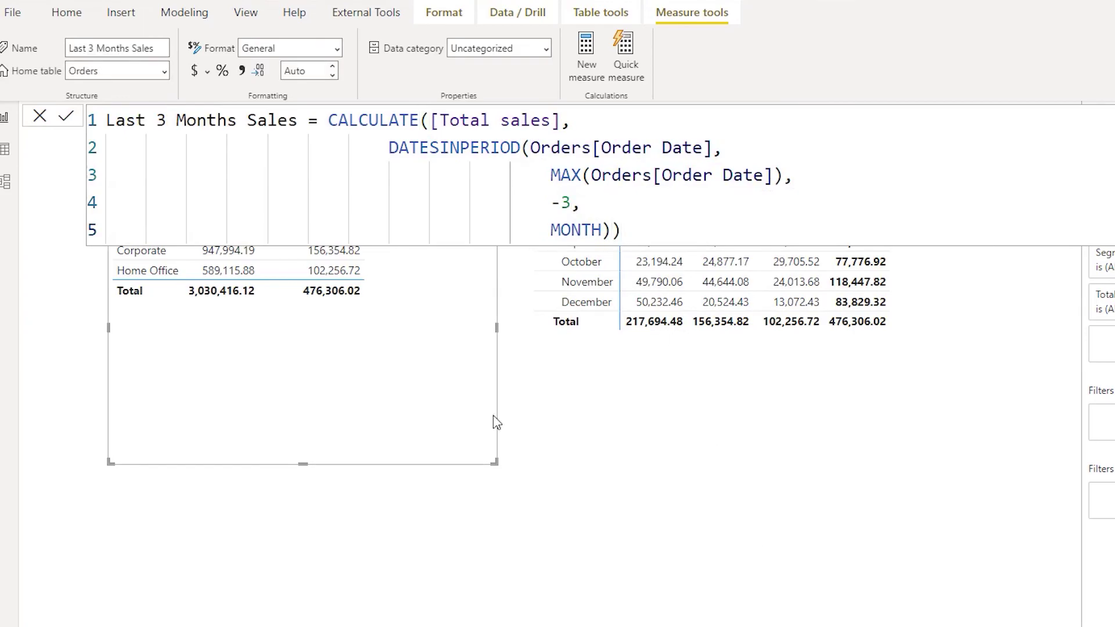
click(453, 435)
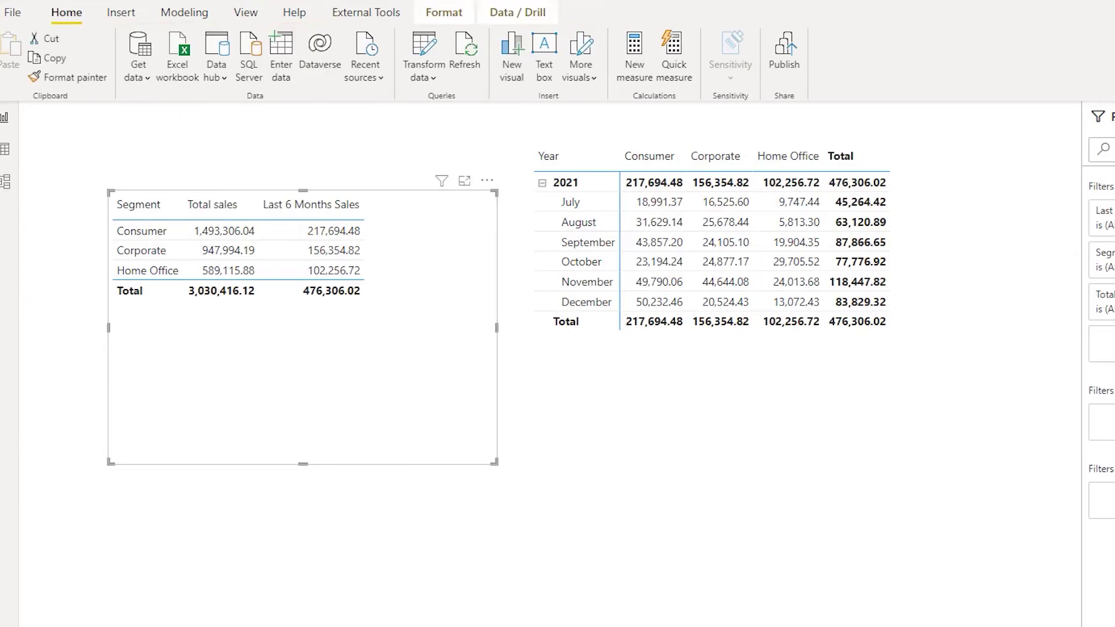
Add Last 3 Months Sales as a column in the Segment table and move the visual left.
drag(1109, 262, 404, 273)
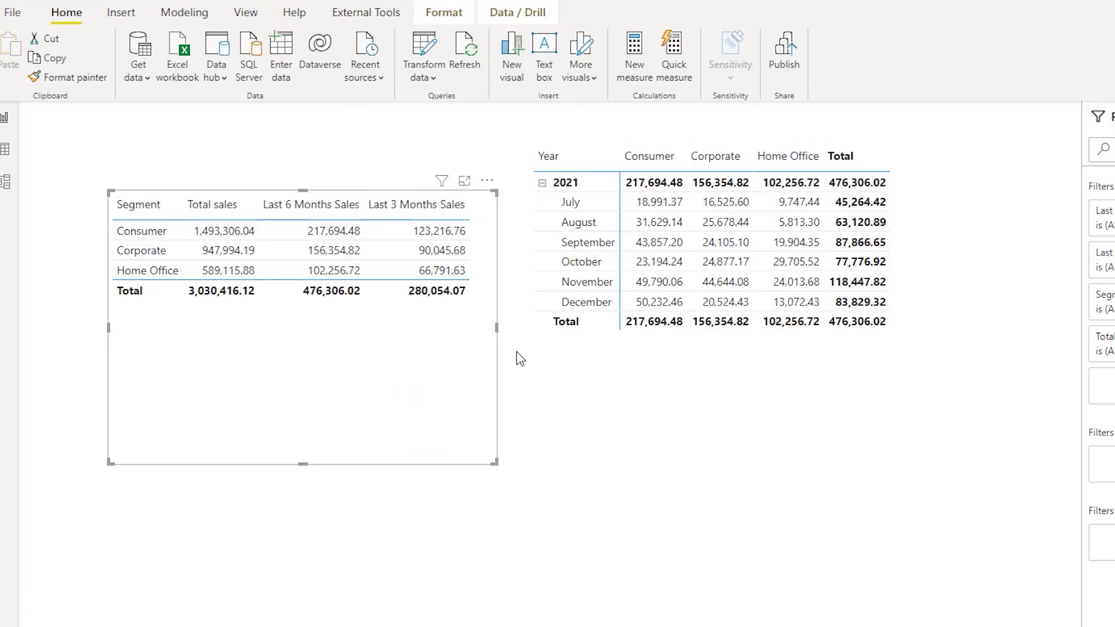
drag(416, 348, 500, 333)
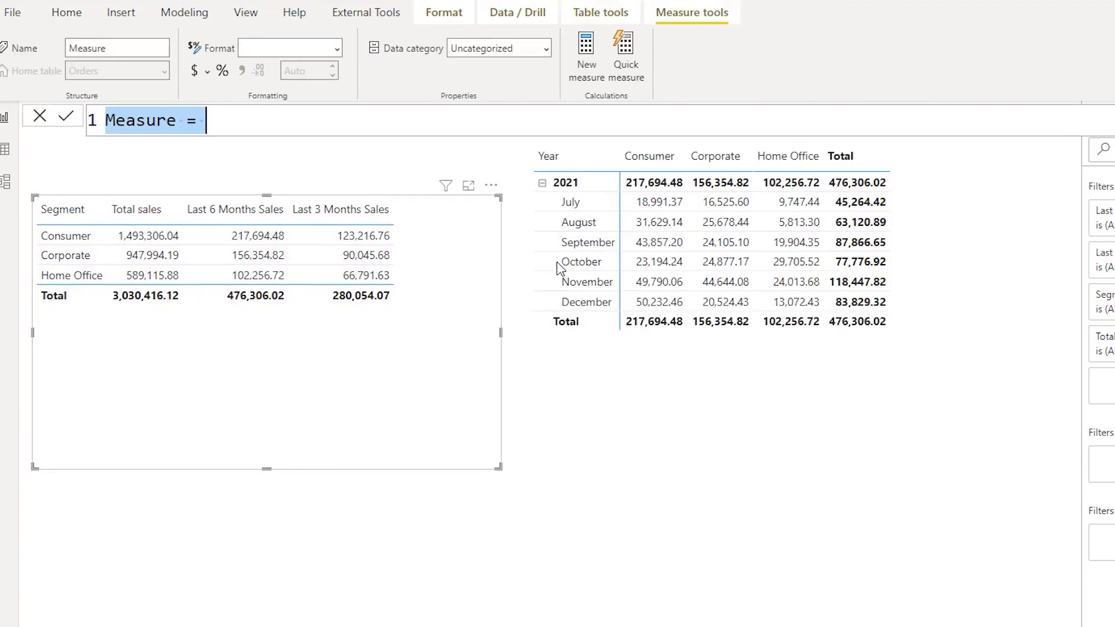
Define Diff In Sales = [Last 6 Months Sales]-[Last 3 Months Sales] and commit it.
double_click(155, 124)
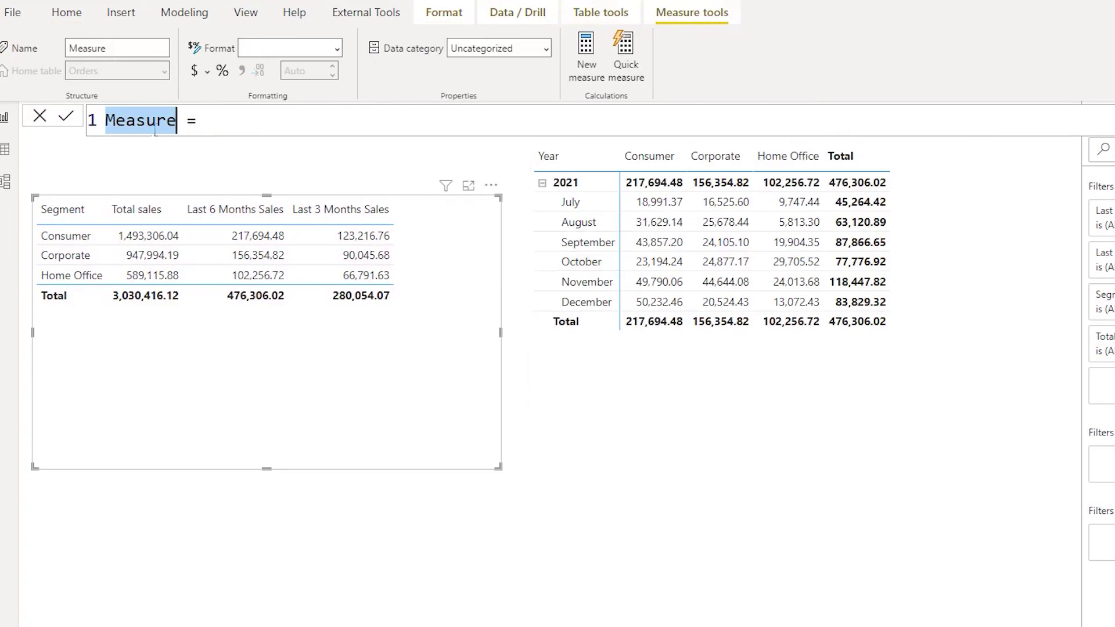
text(Diff )
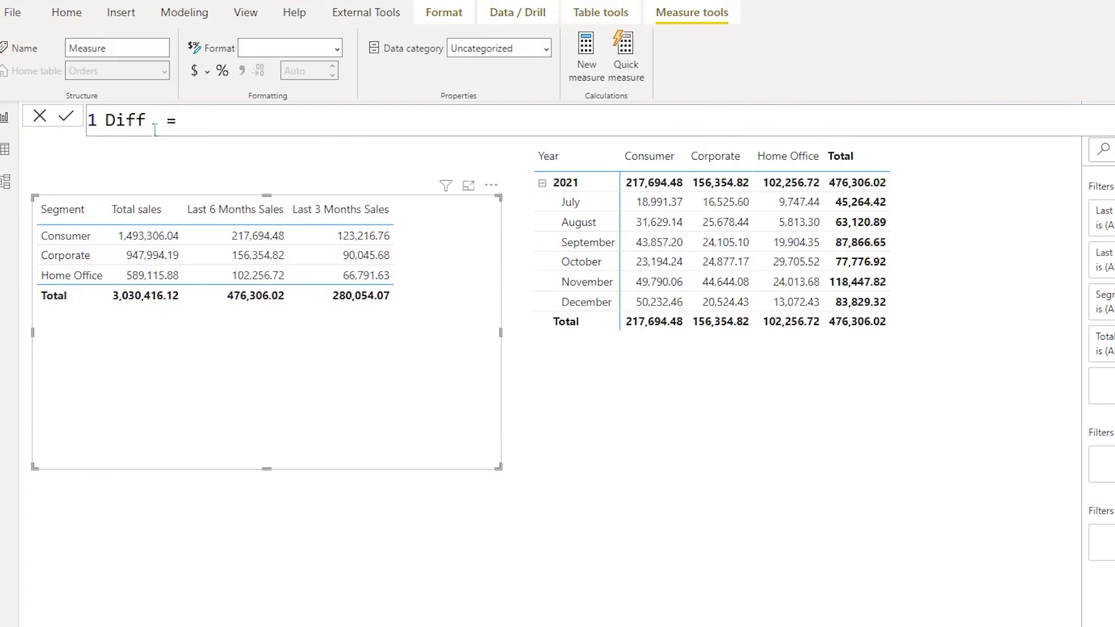
text(In Sales)
click(326, 122)
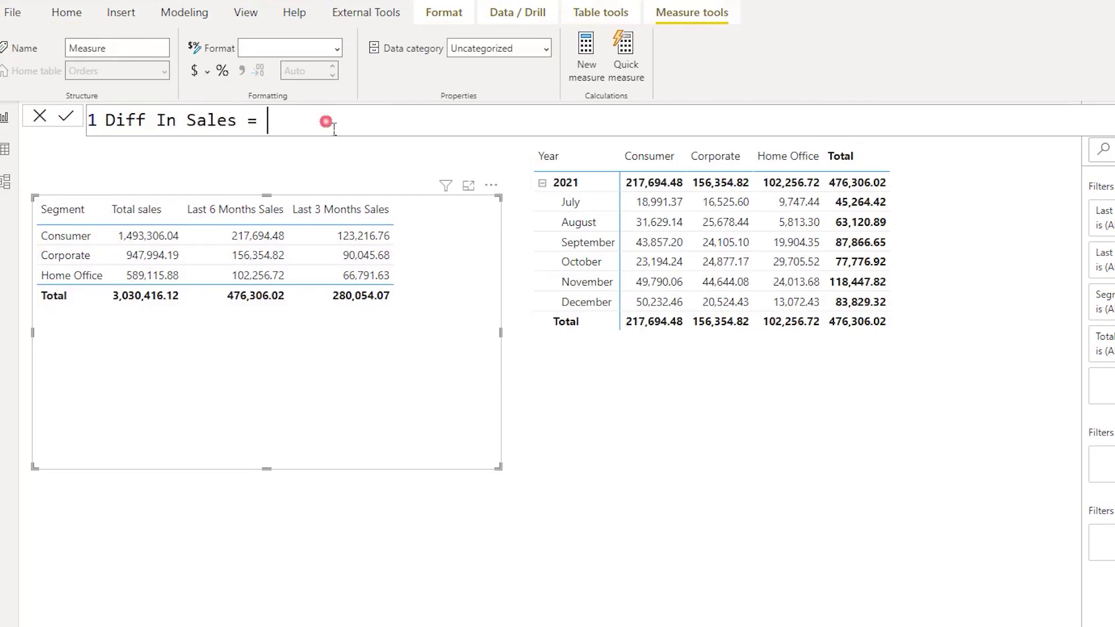
text(Last)
key(Down)
key(Tab)
text(-Last)
key(Tab)
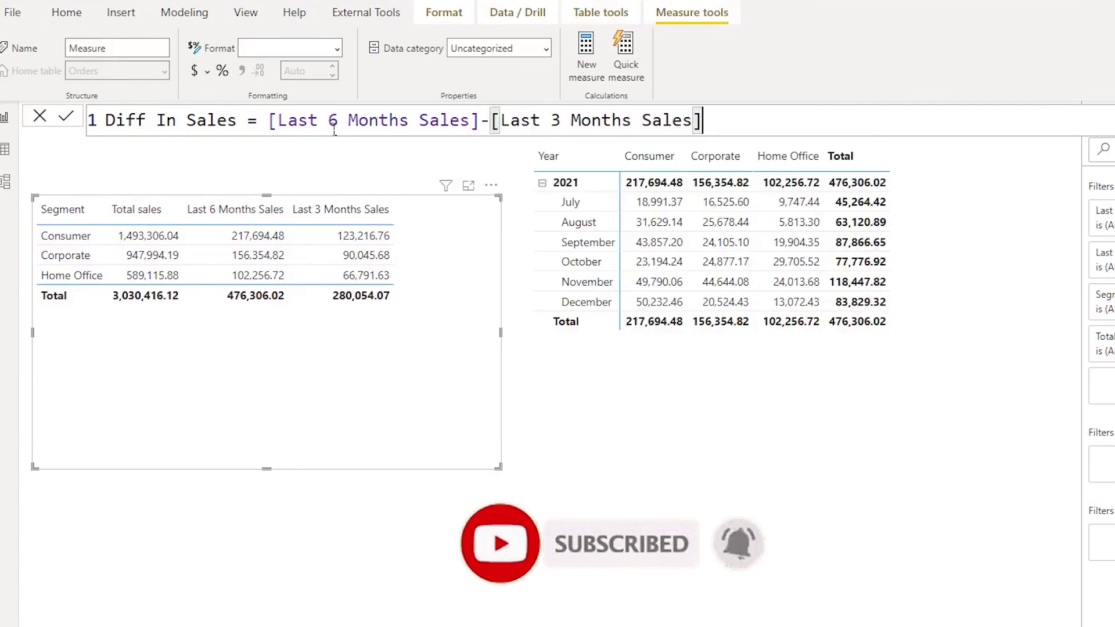
key(Return)
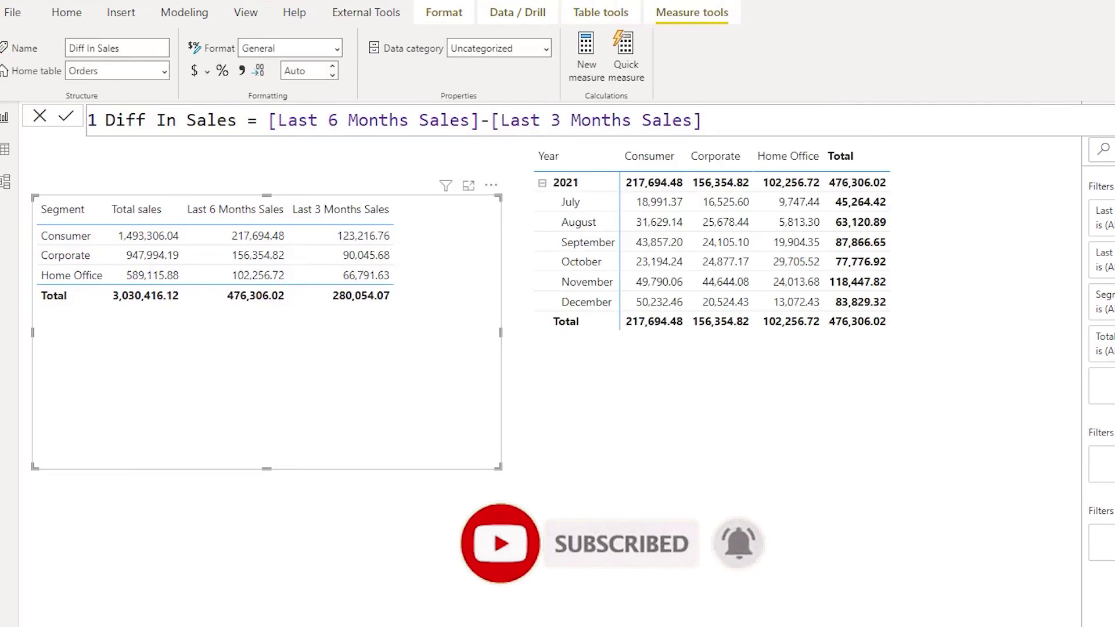
Drag the Diff In Sales measure into the Segment table, showing a total of 196,251.96.
drag(1111, 279, 418, 293)
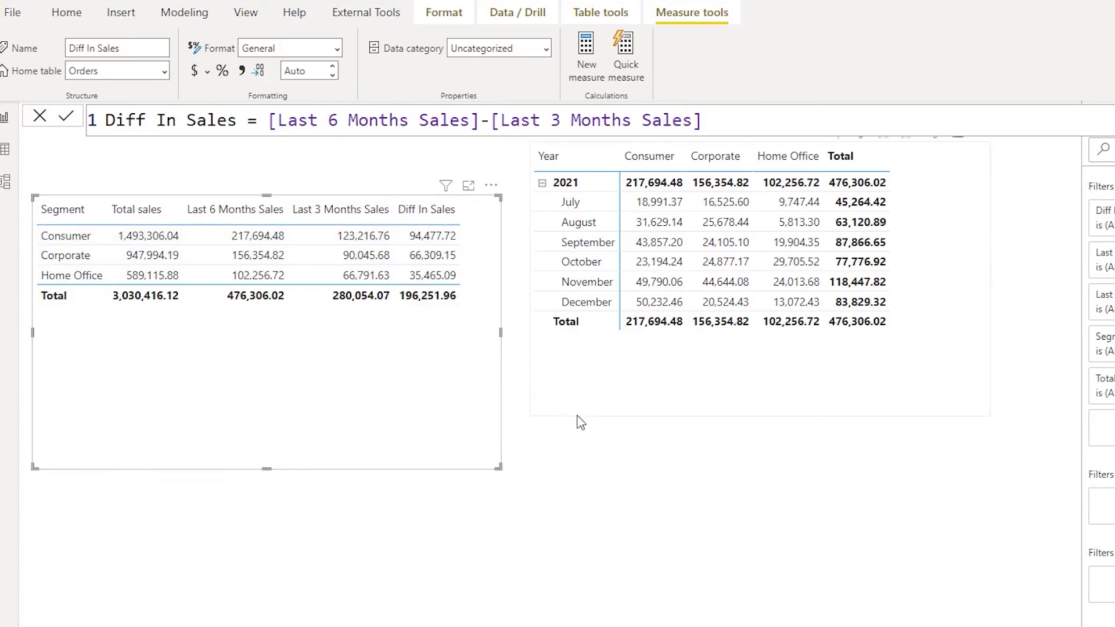
click(578, 422)
click(467, 411)
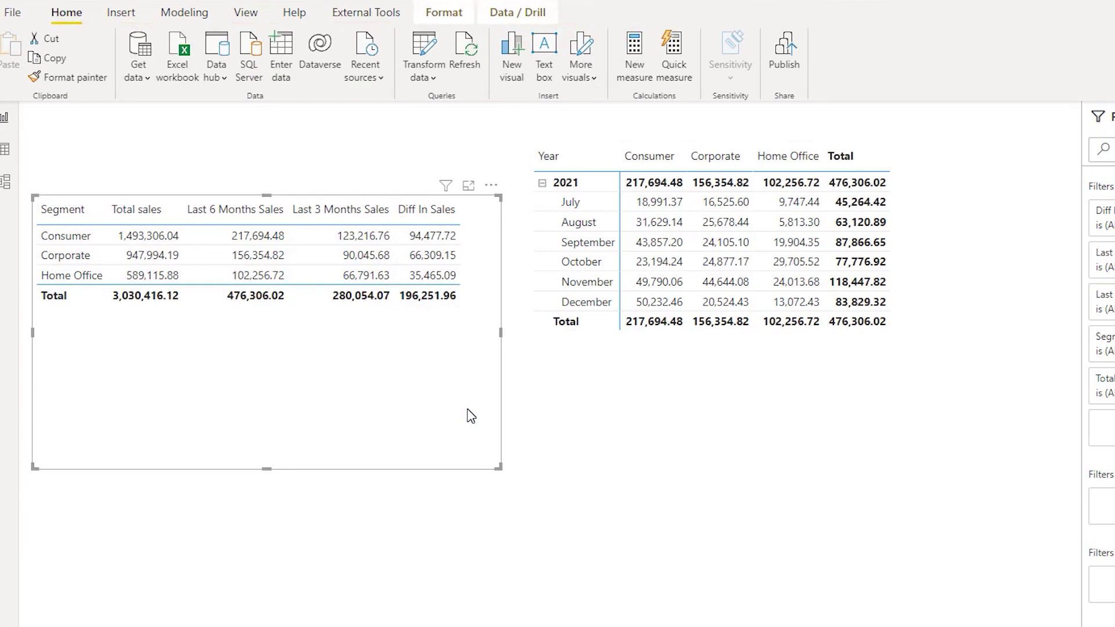